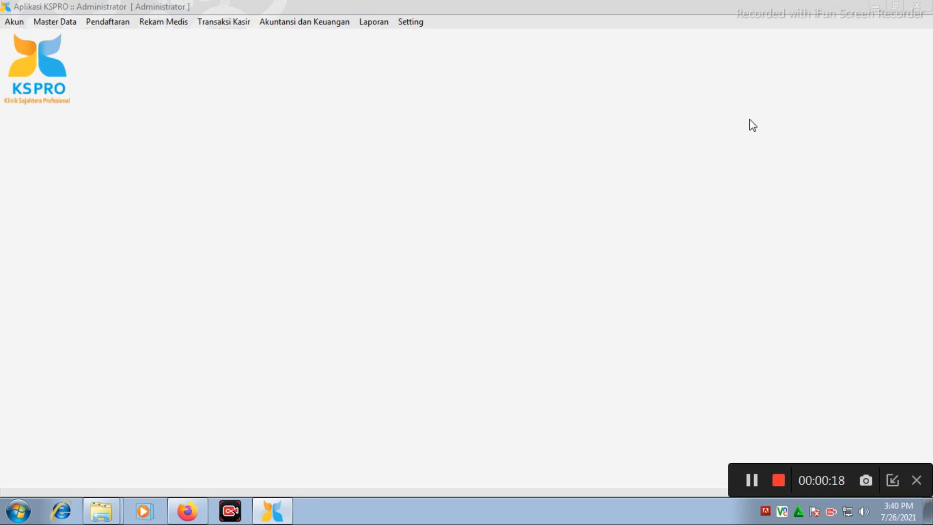
Review the clinic's identity, contact and greeting fields in the Set Instansi master data, then close the form.
click(73, 24)
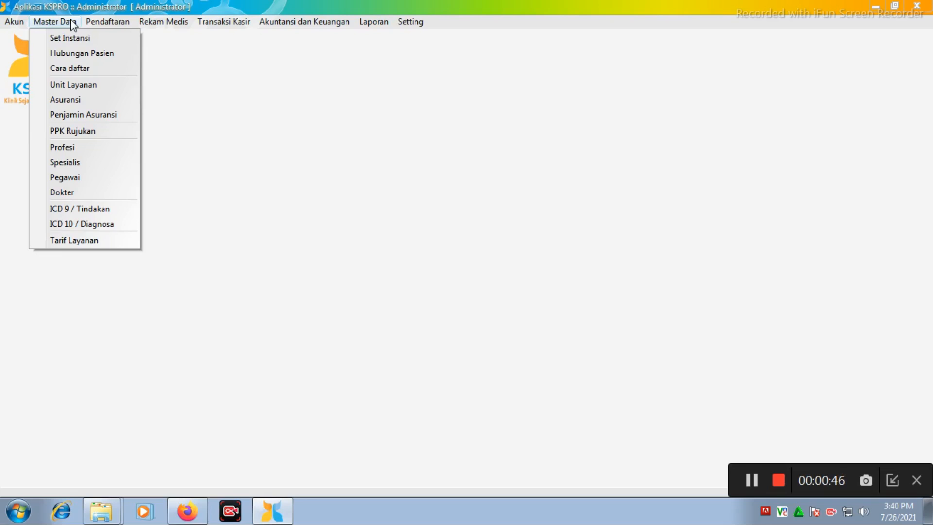
click(91, 39)
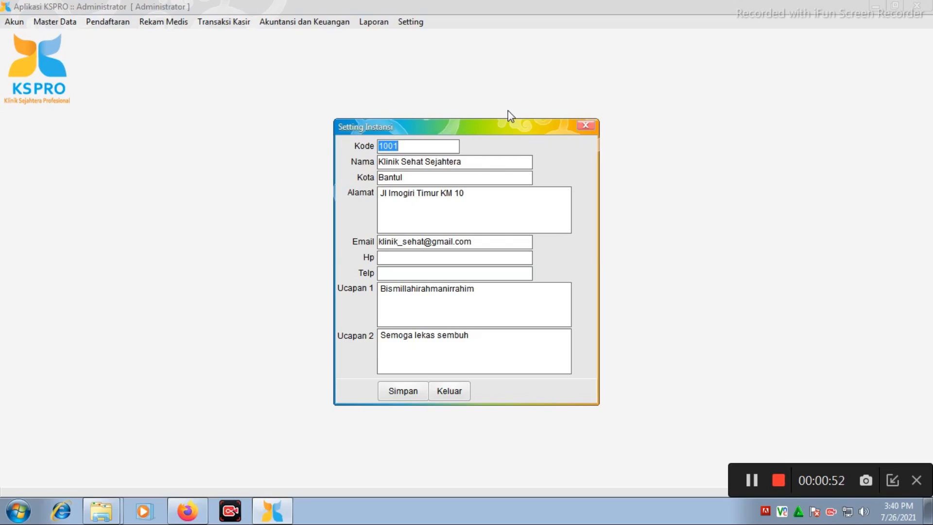
drag(506, 132, 481, 90)
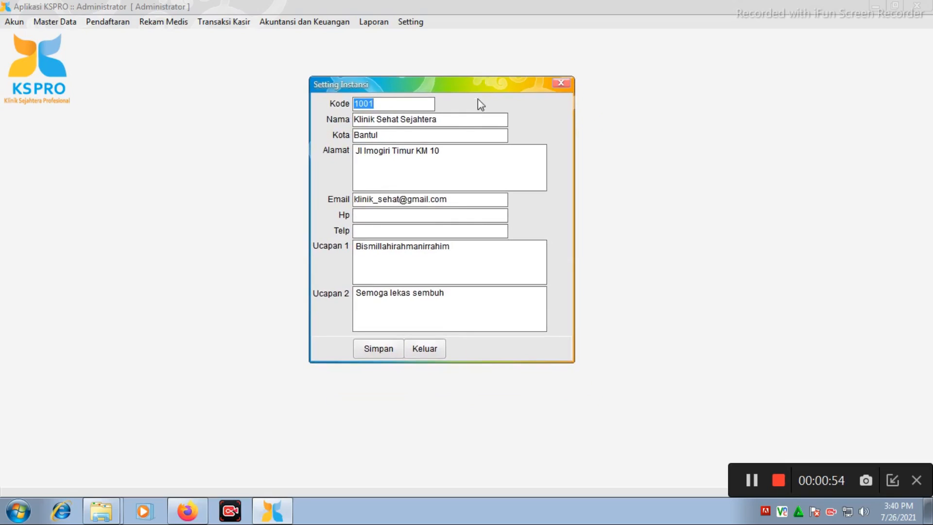
key(Tab)
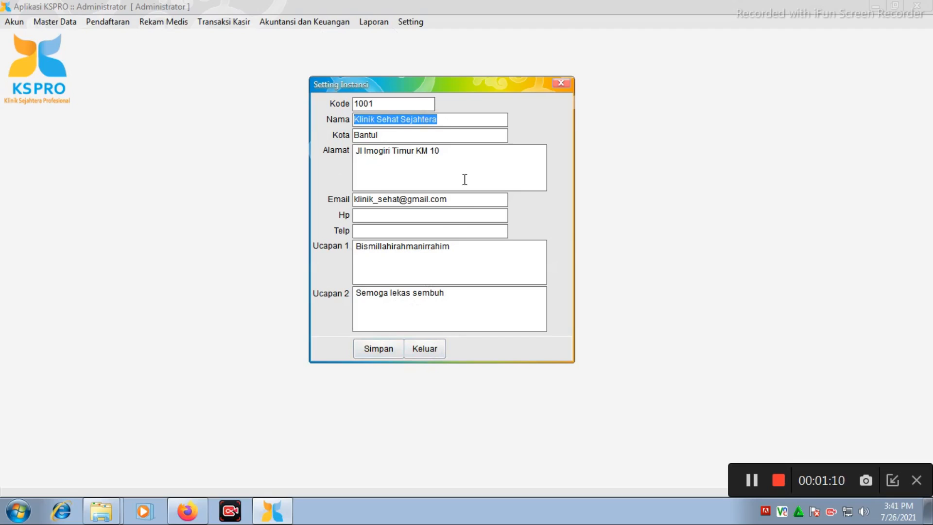
click(560, 85)
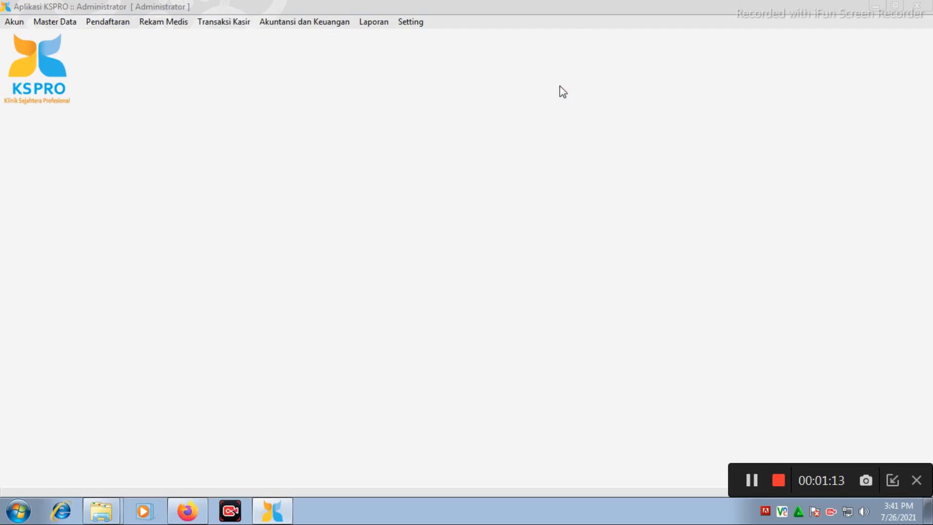
View the list of patient relationships in the Hubungan Pasien master data and close it.
click(48, 23)
click(90, 55)
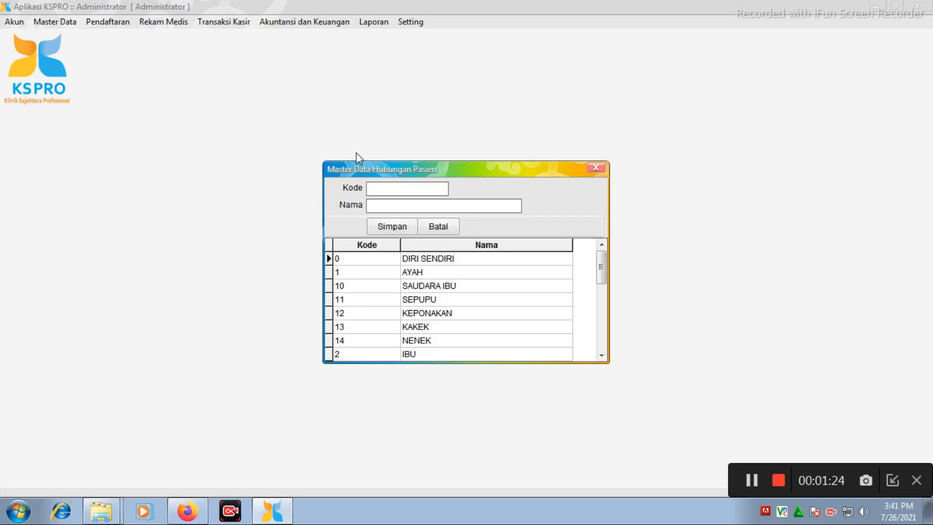
drag(391, 167, 348, 113)
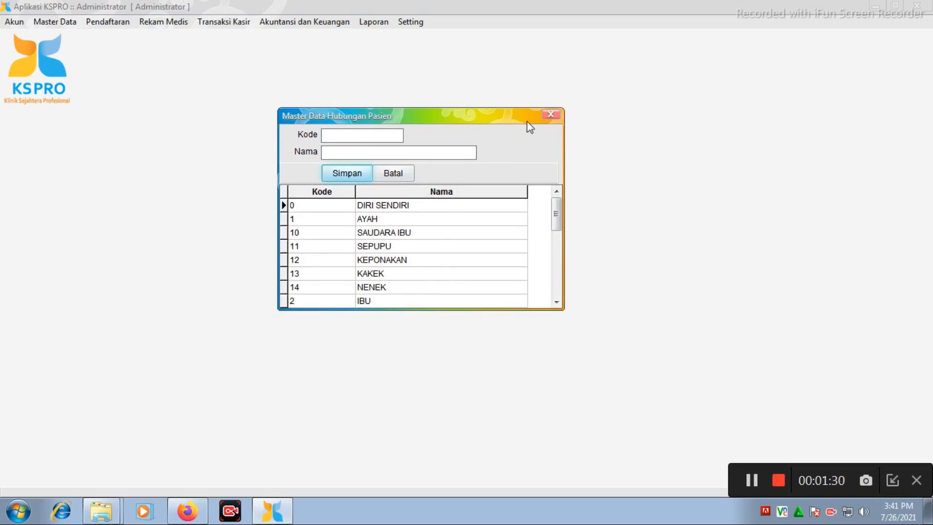
click(544, 117)
Load the Datang Langsung entry of the Cara Daftar master data for editing, then close the form without saving.
click(50, 23)
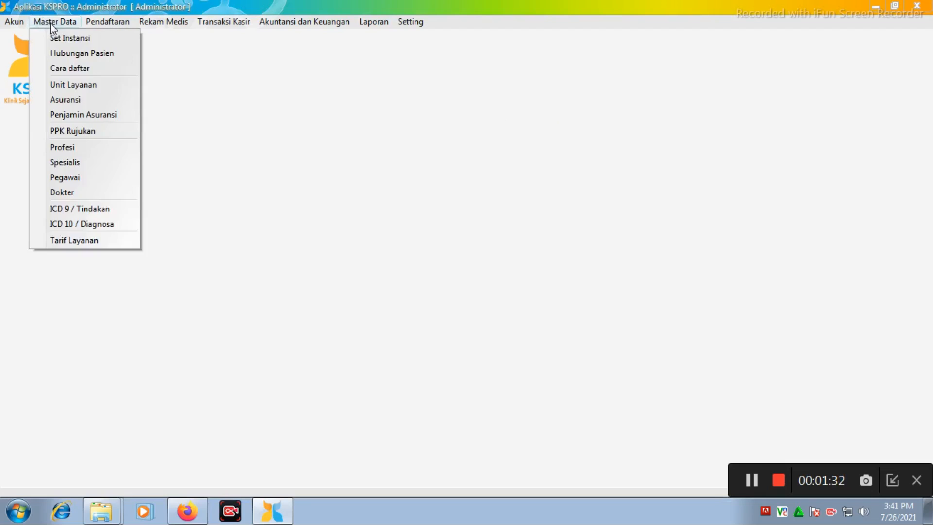
click(99, 69)
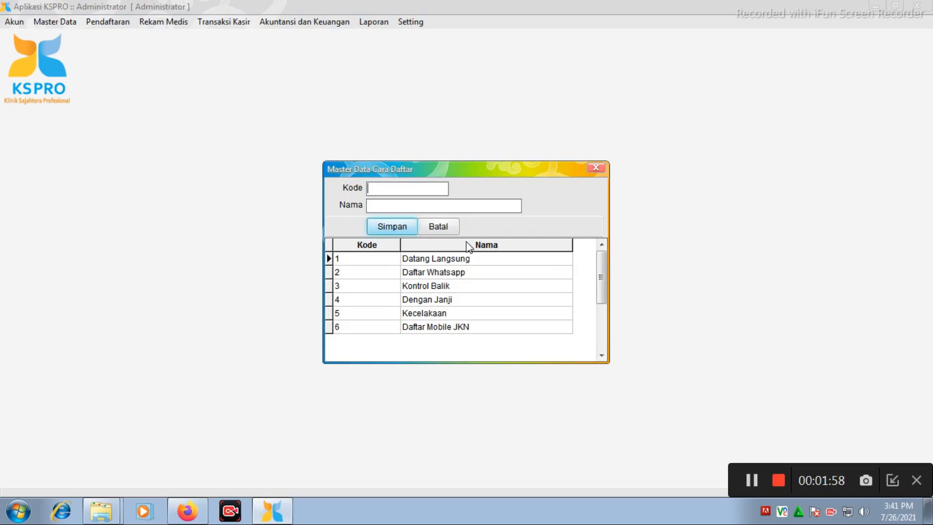
click(455, 260)
right_click(453, 256)
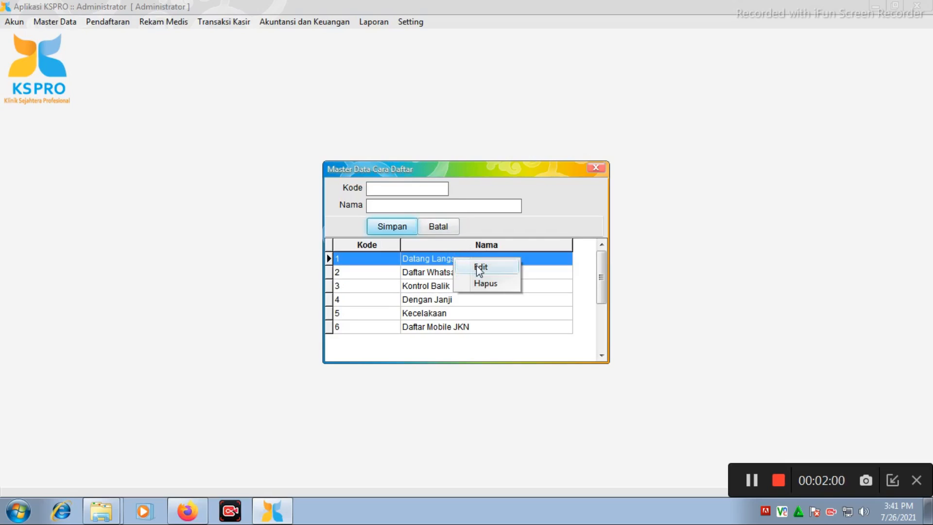
click(474, 264)
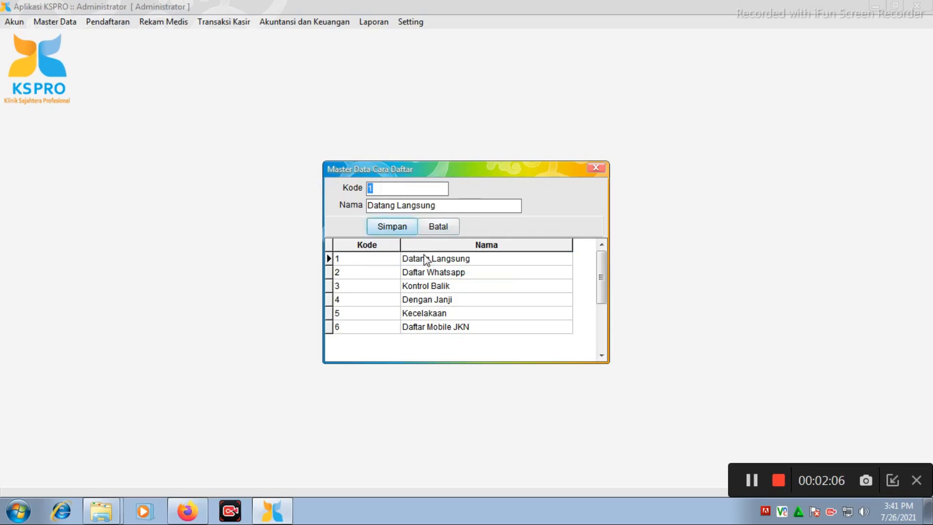
click(600, 170)
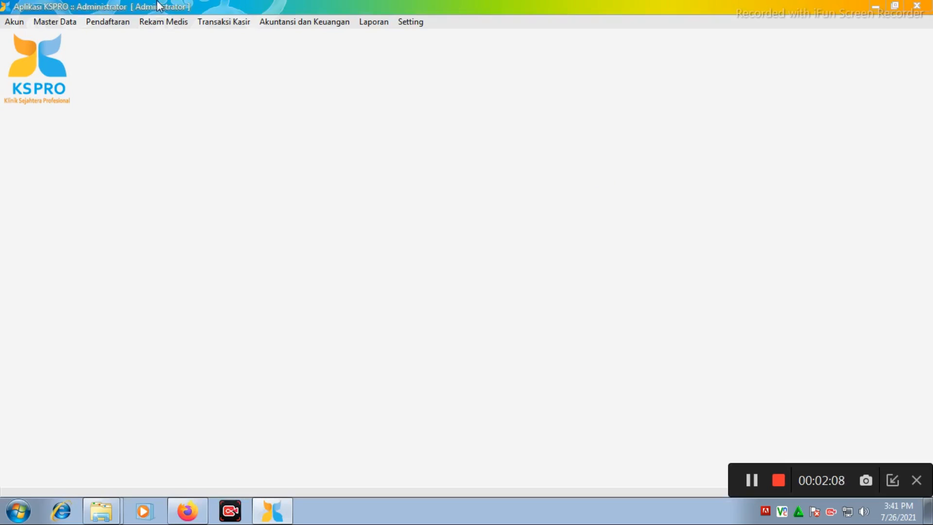
Load the POLI KEBIDANAN entry of the Unit Layanan master data for editing, then close the form without saving.
click(60, 21)
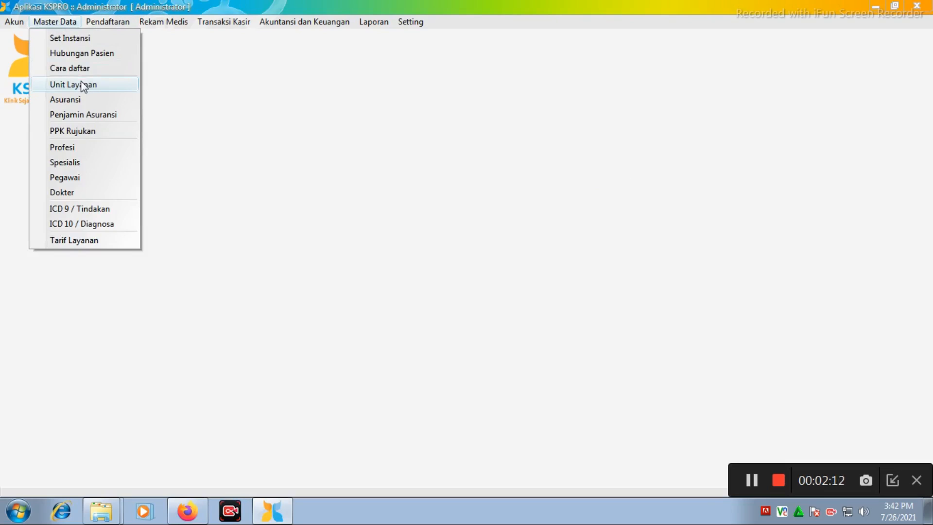
click(94, 88)
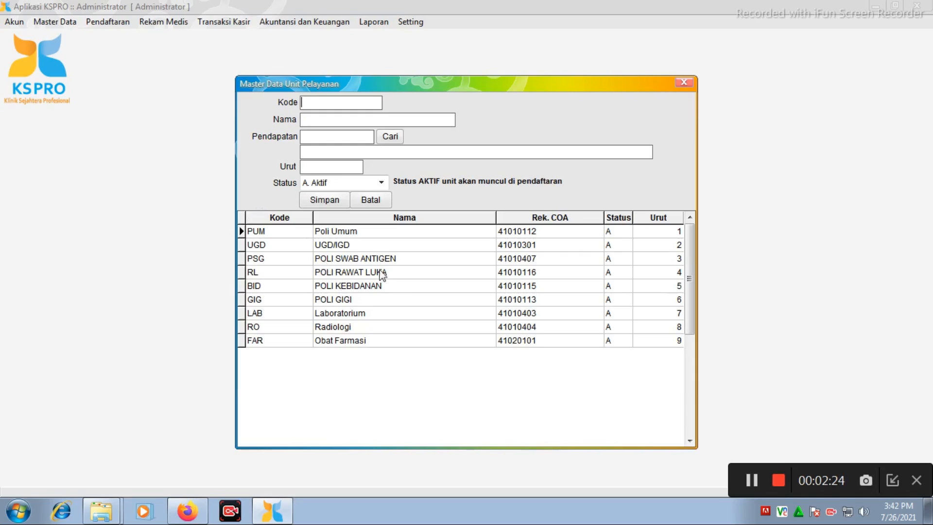
click(343, 289)
right_click(344, 289)
click(374, 294)
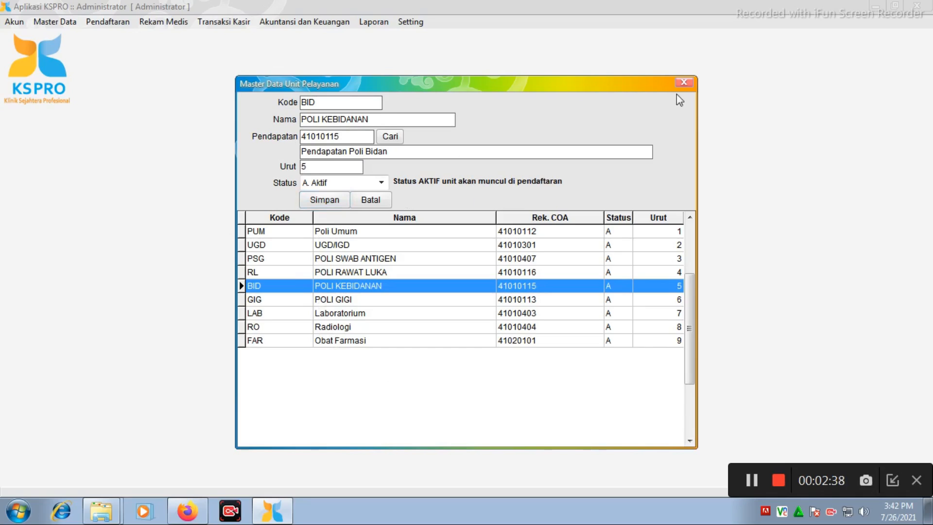
click(686, 84)
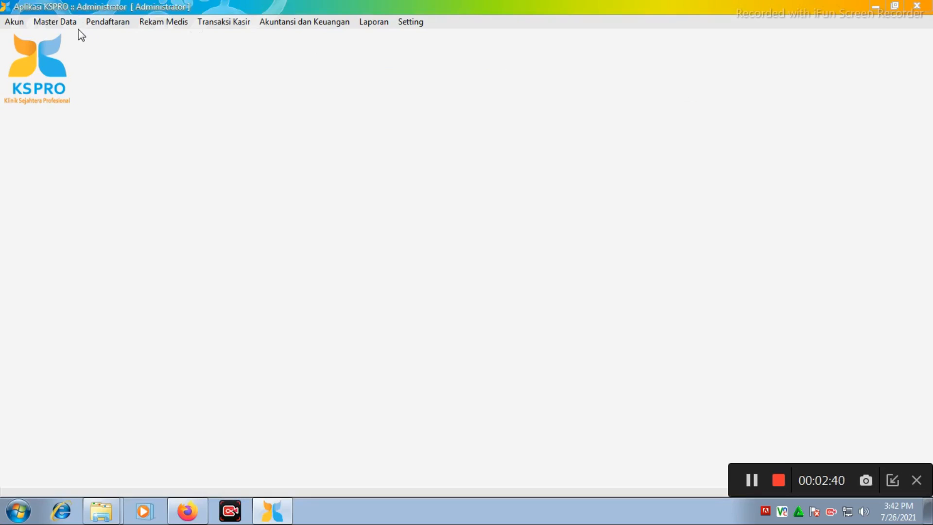
View the list of insurance types in the Asuransi master data and close it.
click(67, 23)
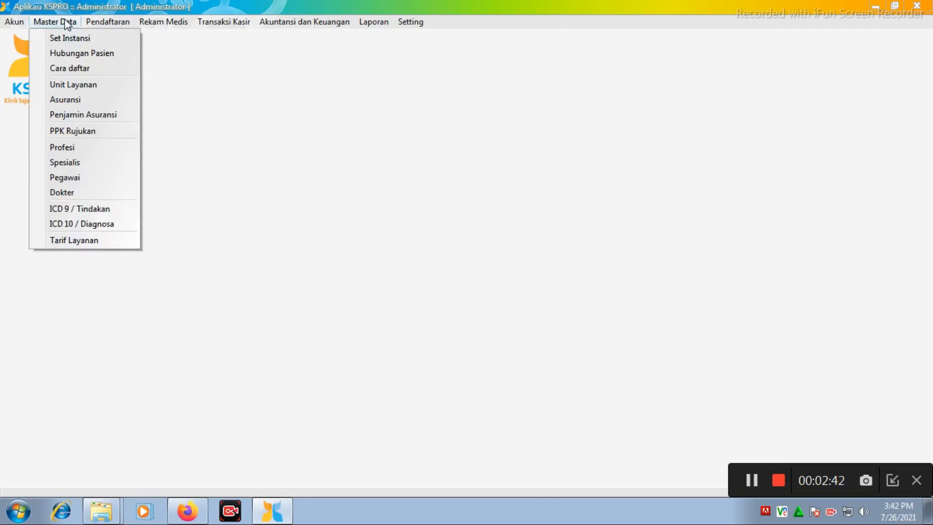
click(101, 99)
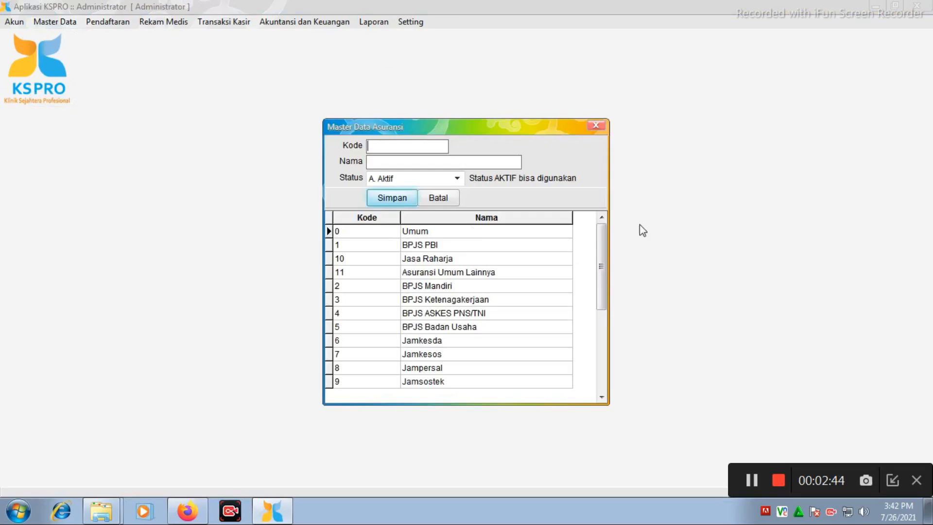
drag(601, 232, 620, 216)
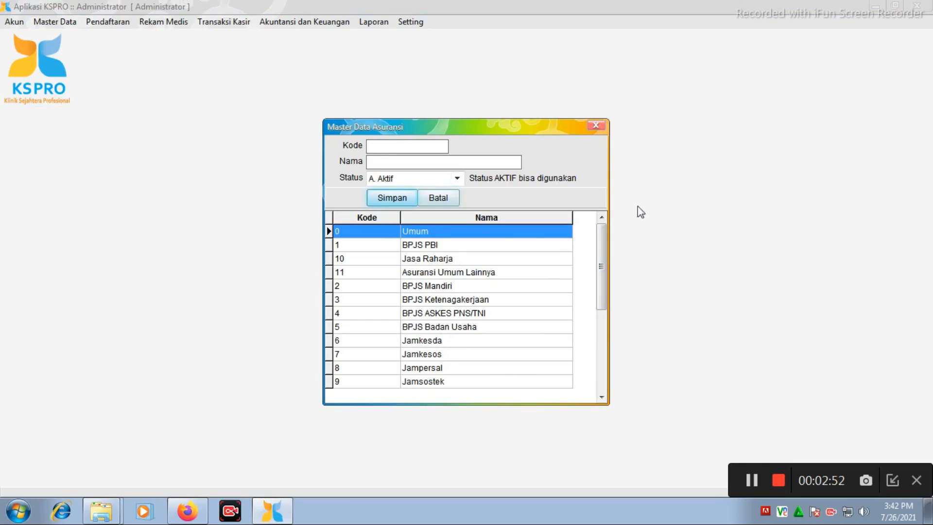
click(602, 127)
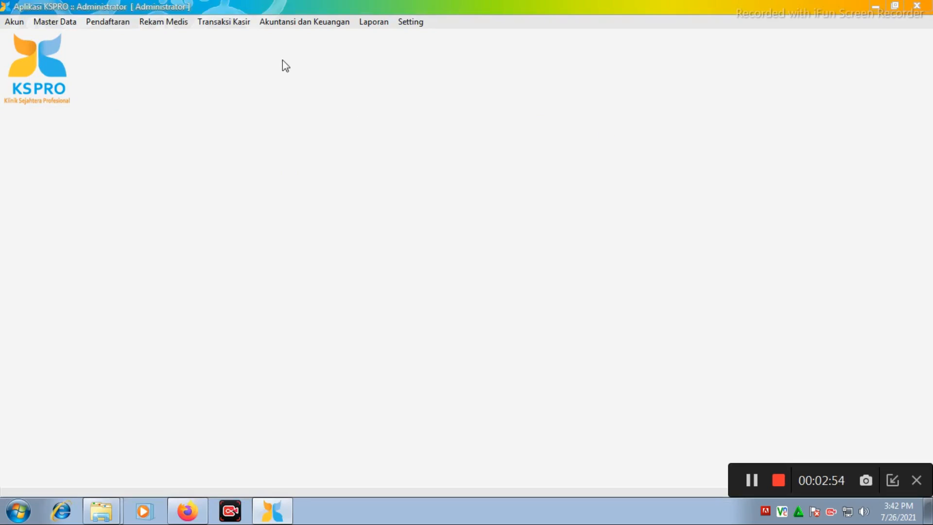
Browse the referral health facilities in the PPK Rujukan master data and close the list.
click(42, 24)
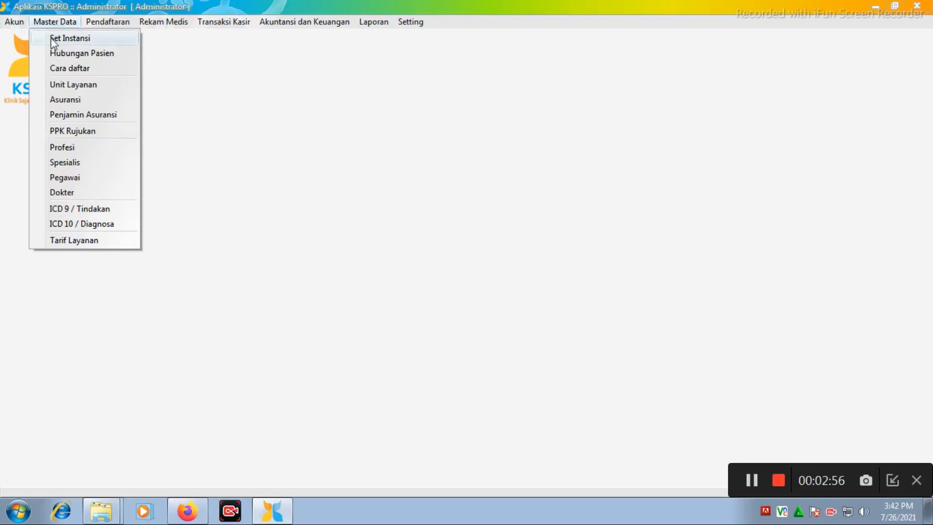
click(103, 133)
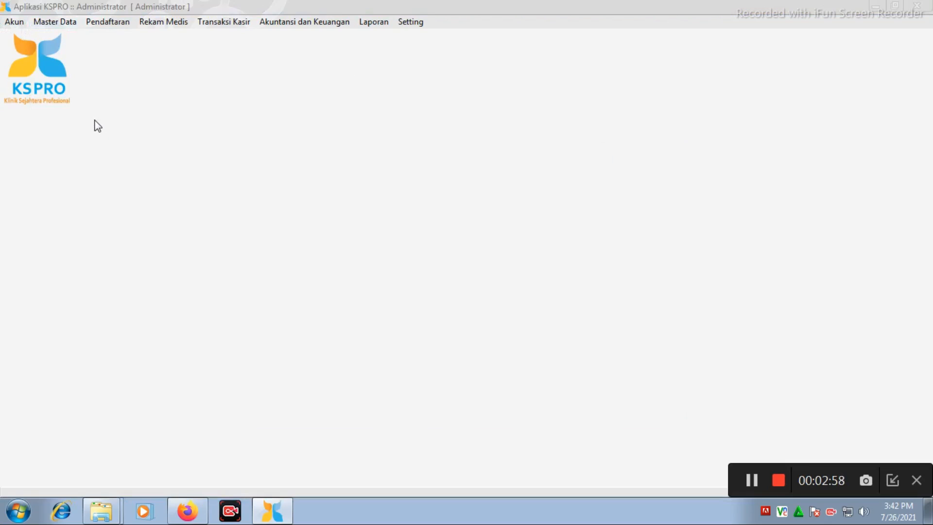
drag(675, 214, 675, 341)
scroll(581, 325, down, 4)
scroll(662, 337, down, 2)
scroll(661, 333, up, 13)
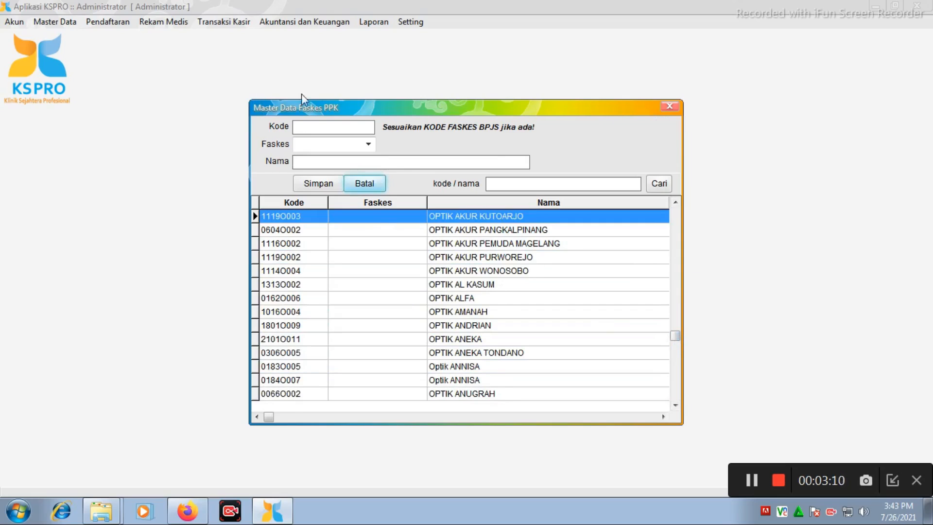
click(670, 106)
Look through the profession codes and names in the Profesi master data, return to the first entry and close the list.
click(47, 22)
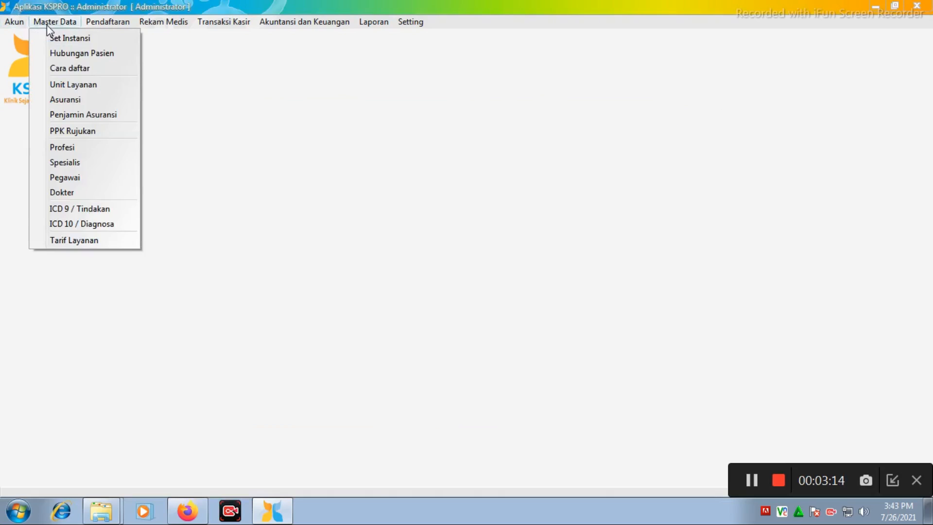
click(106, 148)
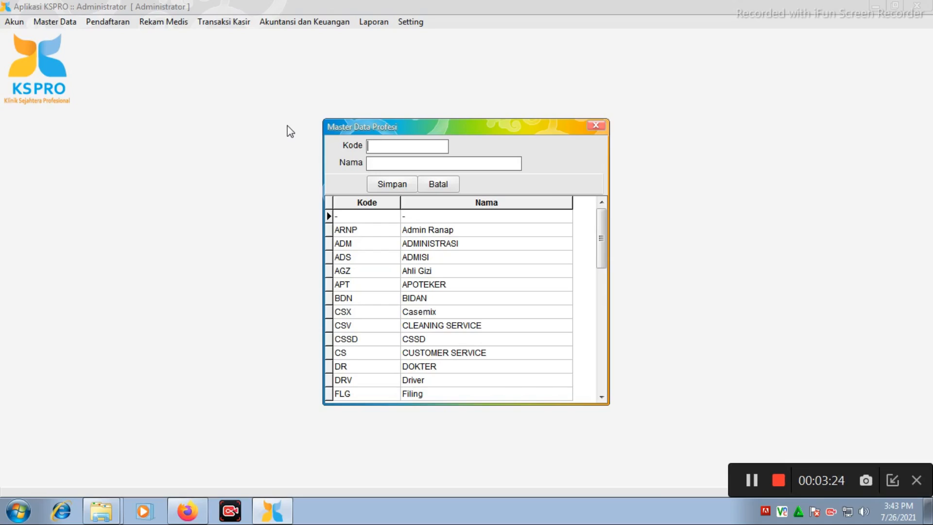
click(600, 227)
drag(601, 226, 601, 252)
key(Down)
key(Down)
key(Down)
key(Down)
key(Down)
key(Down)
key(Down)
key(Down)
key(Down)
key(Down)
key(Down)
key(Down)
key(Down)
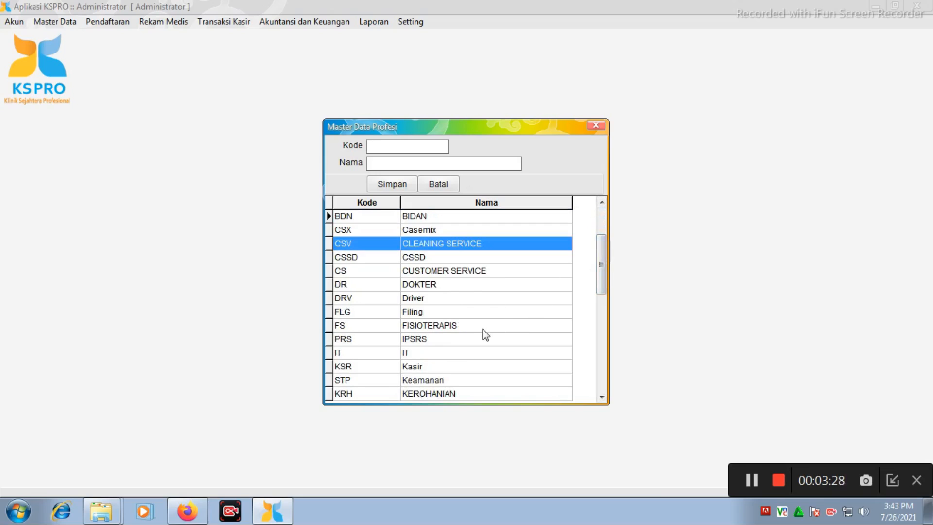
key(Up)
key(Up)
key(Up)
key(Up)
key(Up)
key(Up)
key(Up)
key(Up)
key(Up)
key(Up)
key(Up)
key(Up)
key(Up)
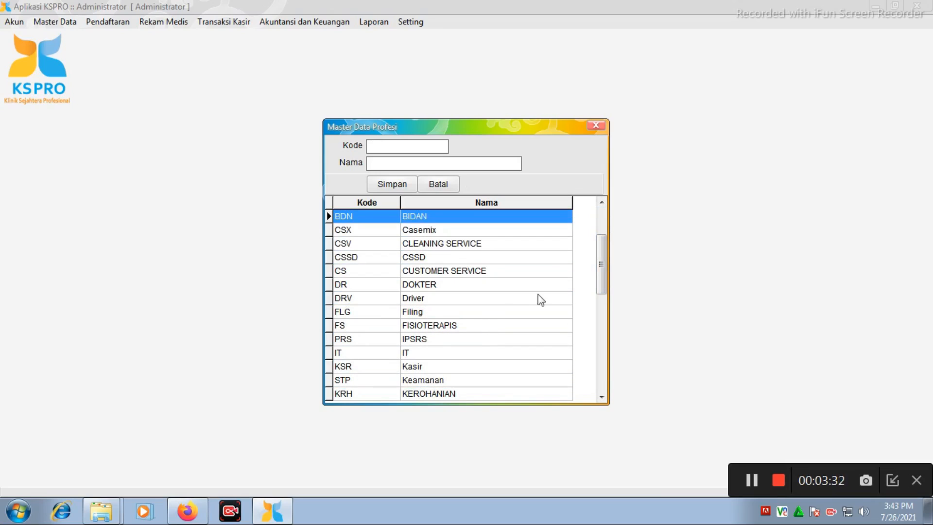
drag(600, 269, 601, 229)
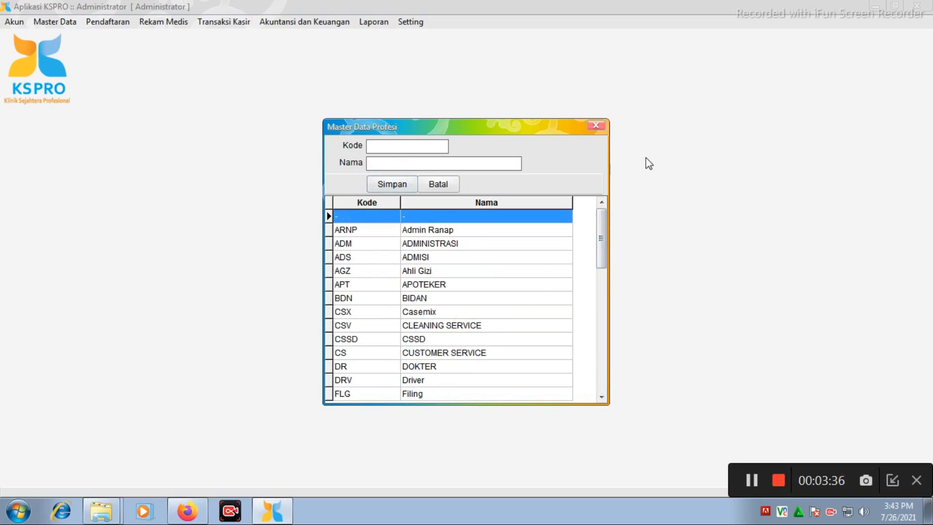
click(602, 124)
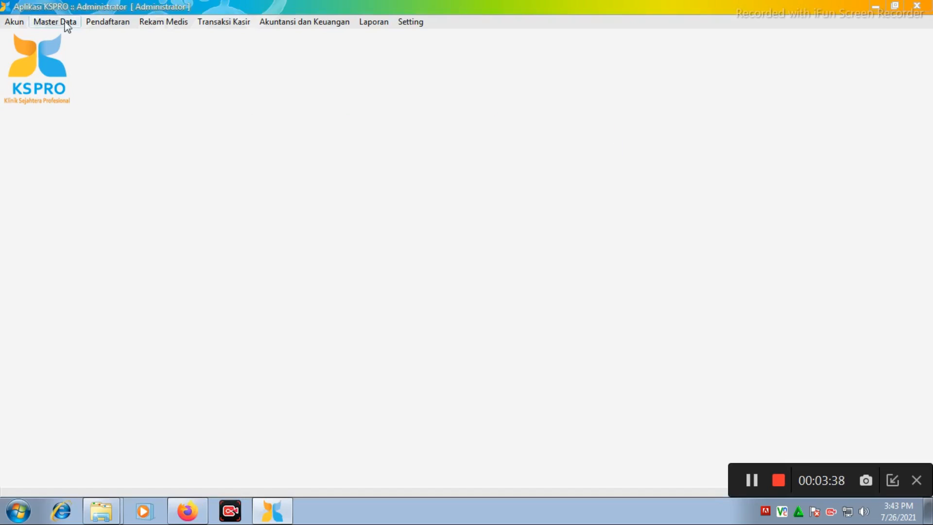
Browse the doctor specialties in the Spesialis master data and close the list.
click(75, 23)
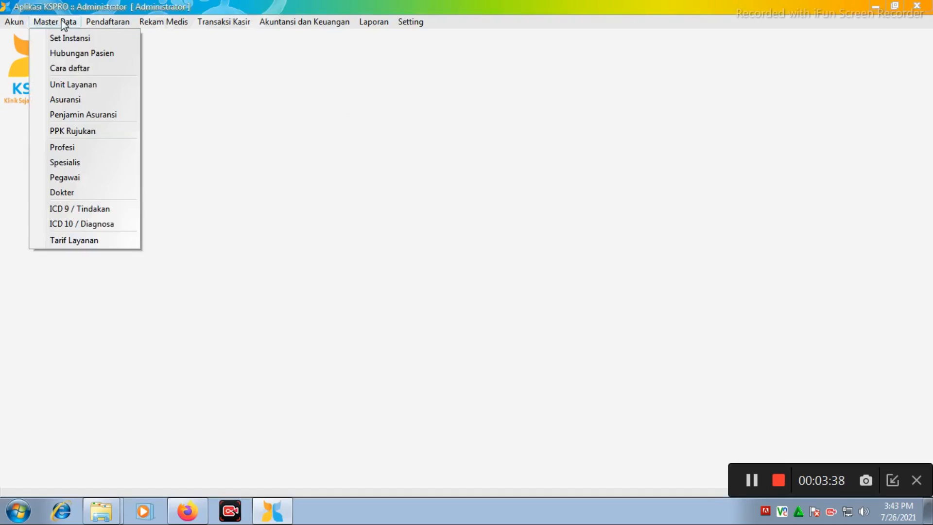
click(113, 164)
drag(604, 232, 599, 291)
scroll(492, 317, down, 8)
scroll(494, 321, up, 6)
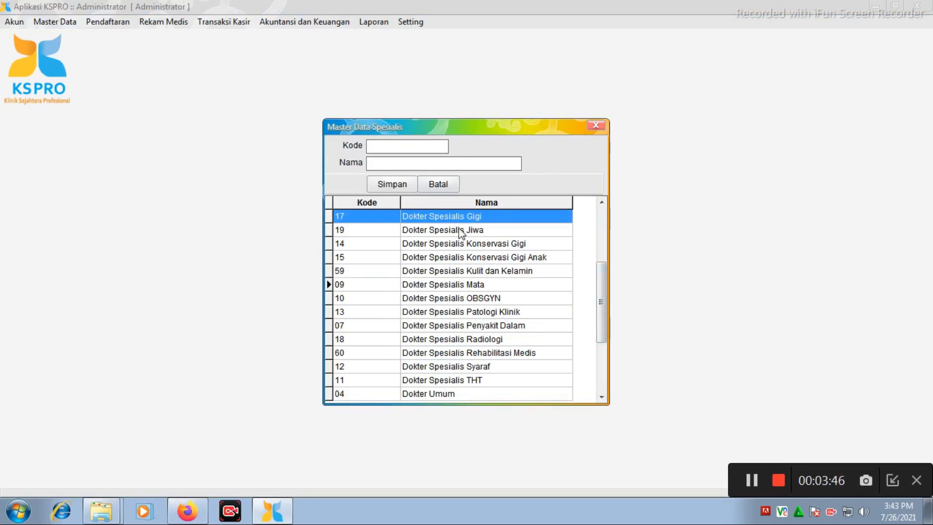
click(594, 126)
Open the Pegawai master data and load the record of the employee with profession BIDAN for editing.
click(63, 29)
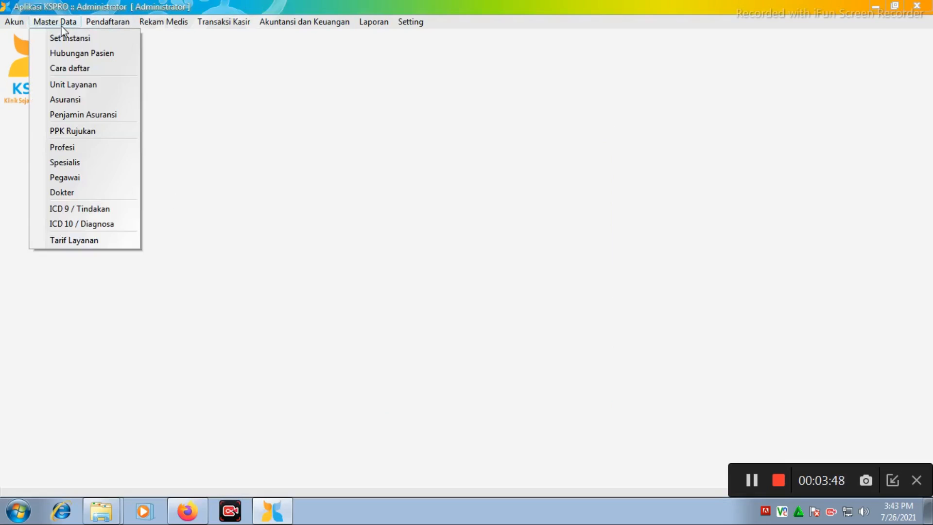
click(114, 184)
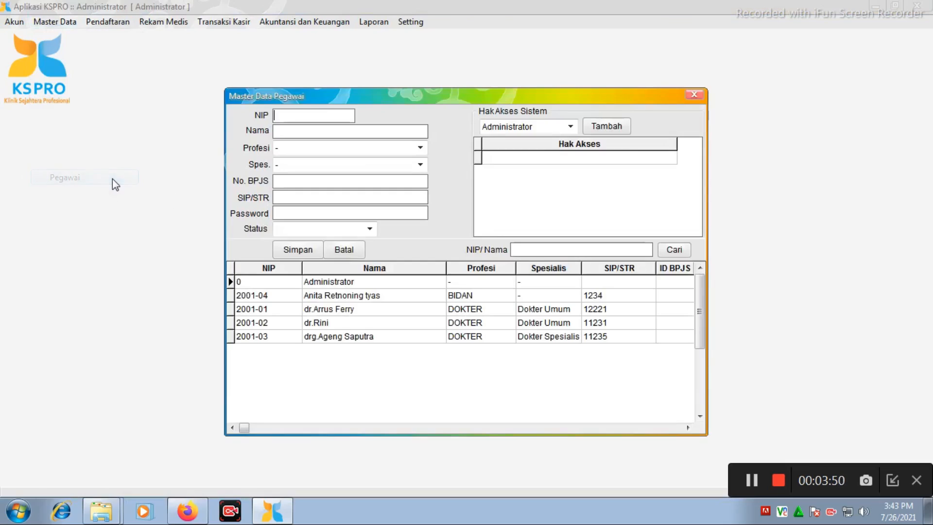
click(361, 300)
right_click(361, 300)
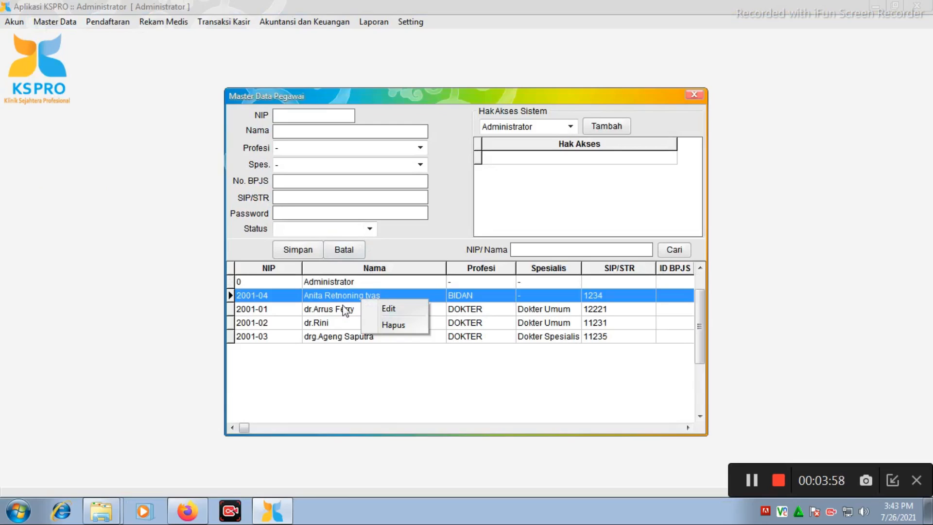
click(410, 310)
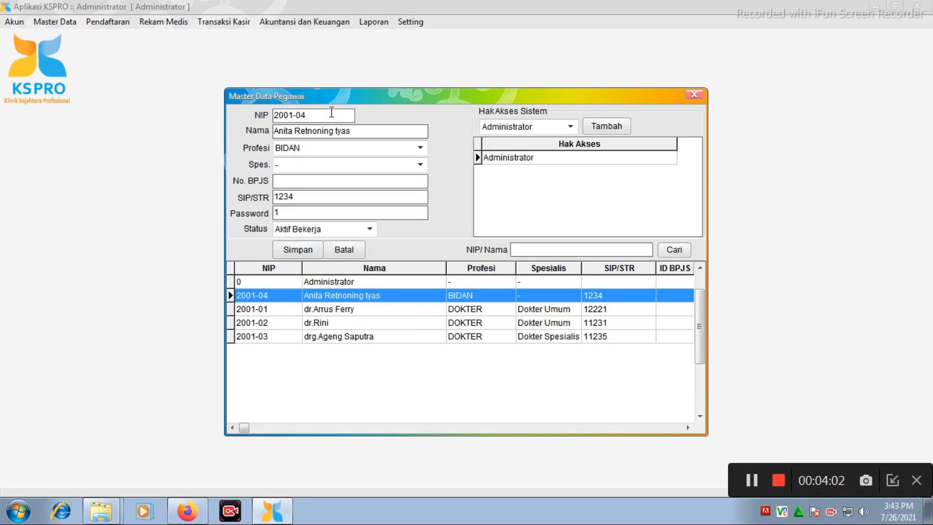
Review the loaded employee's NIP, specialty options, BPJS number and SIP/STR fields in the Pegawai form.
drag(334, 115, 236, 113)
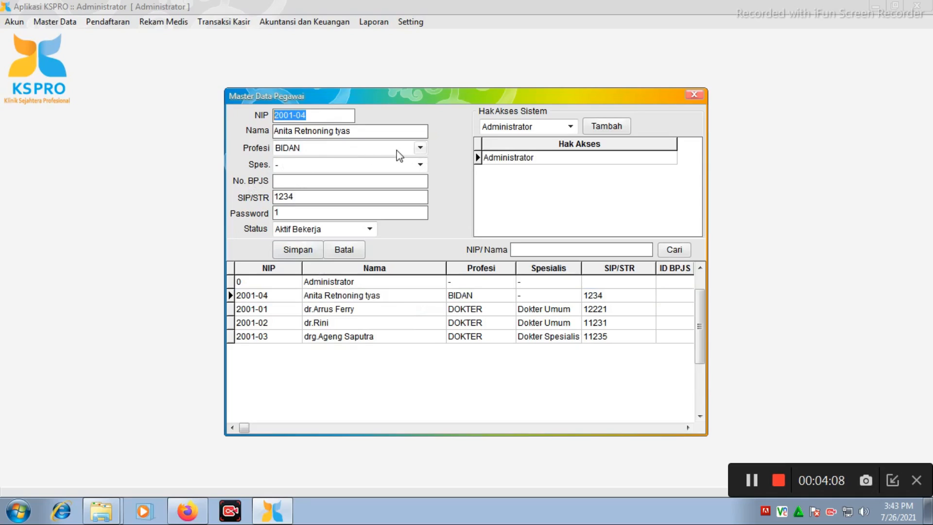
click(399, 164)
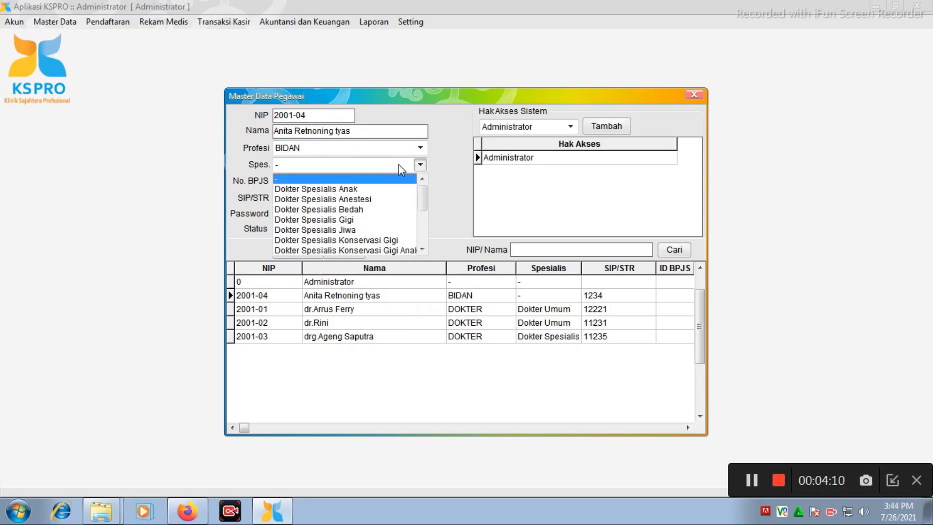
click(398, 164)
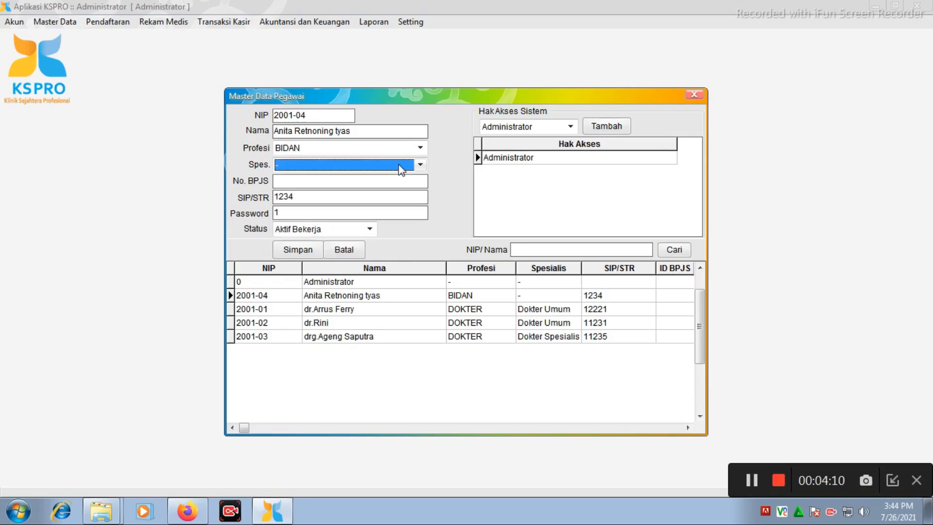
click(303, 184)
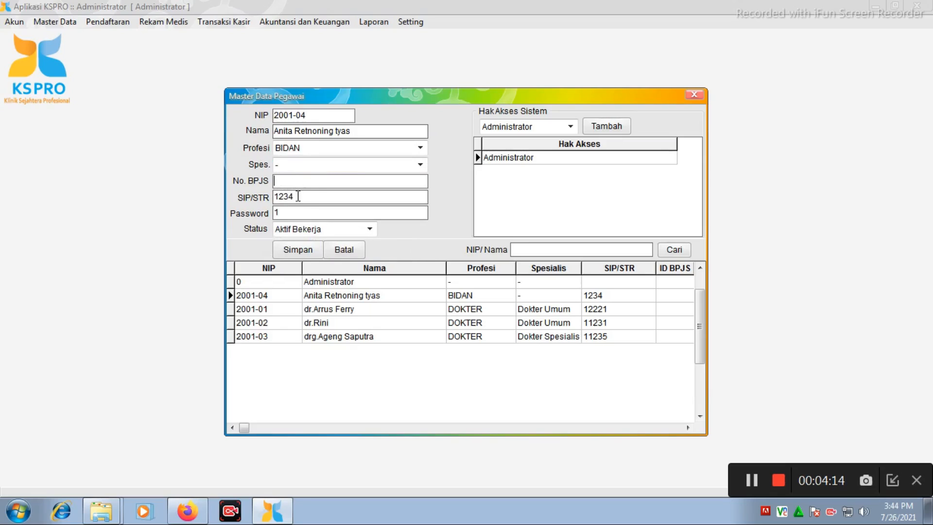
click(284, 248)
View the employee's system access rights and the role options in Hak Akses Sistem, and close the Pegawai master data.
click(556, 161)
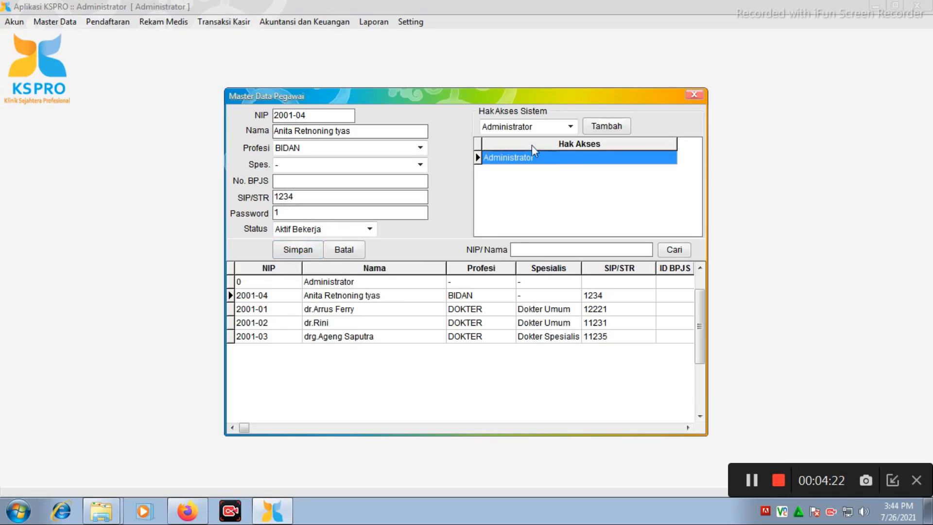
click(554, 131)
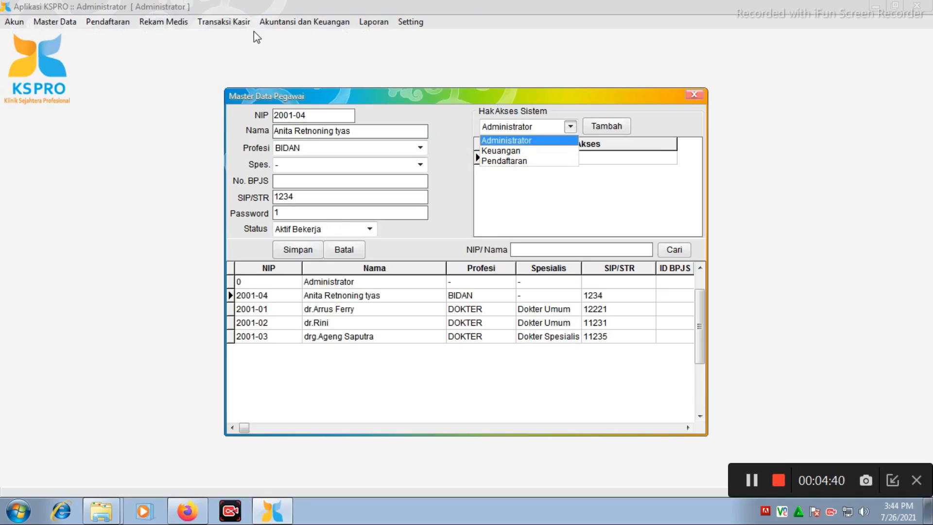
click(696, 97)
click(693, 97)
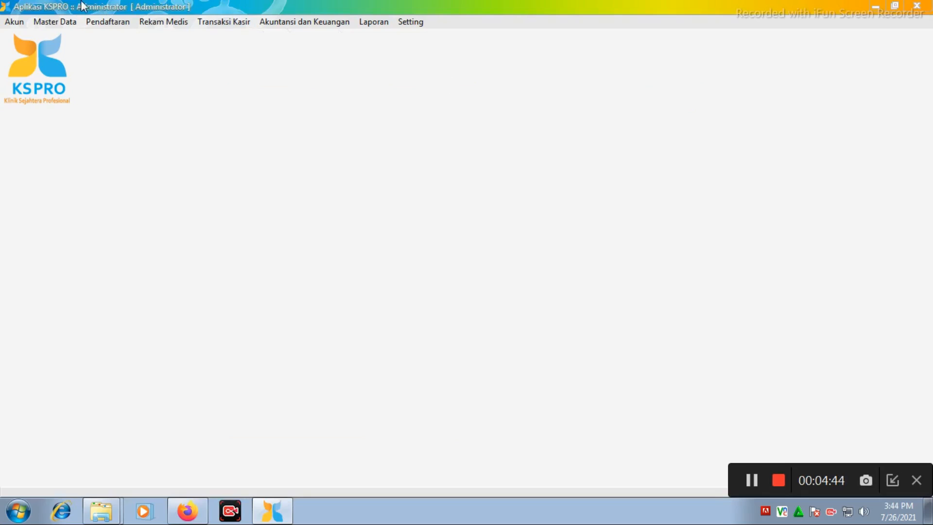
Open the Dokter master data and search the doctor and unit list for "a".
click(56, 22)
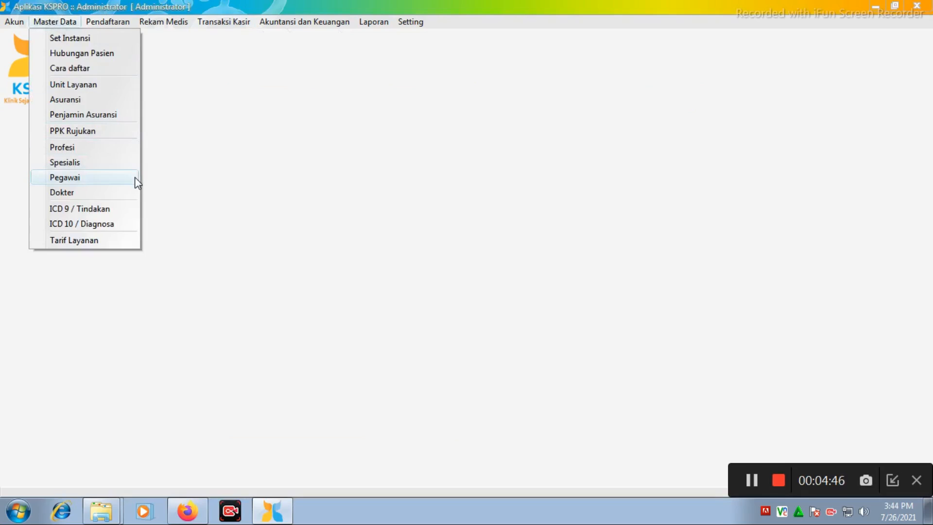
click(127, 192)
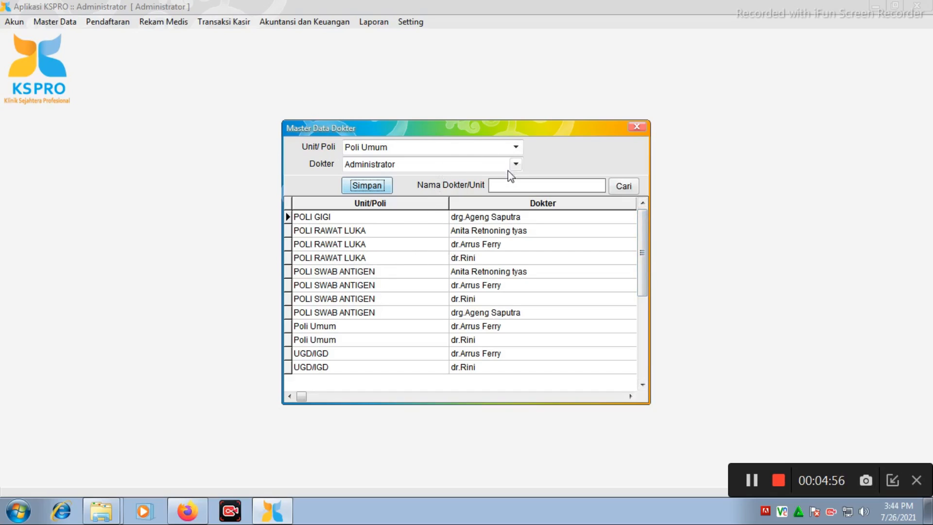
click(623, 187)
click(558, 184)
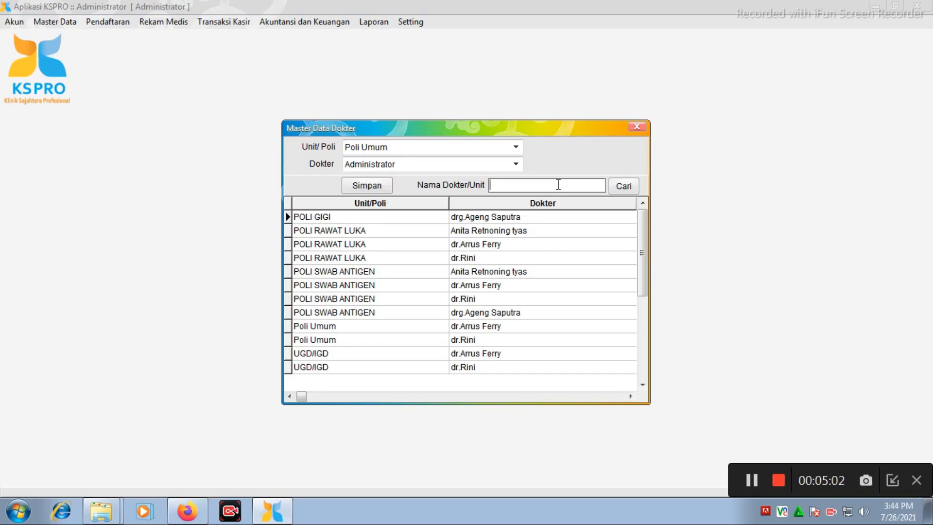
text(a)
click(635, 190)
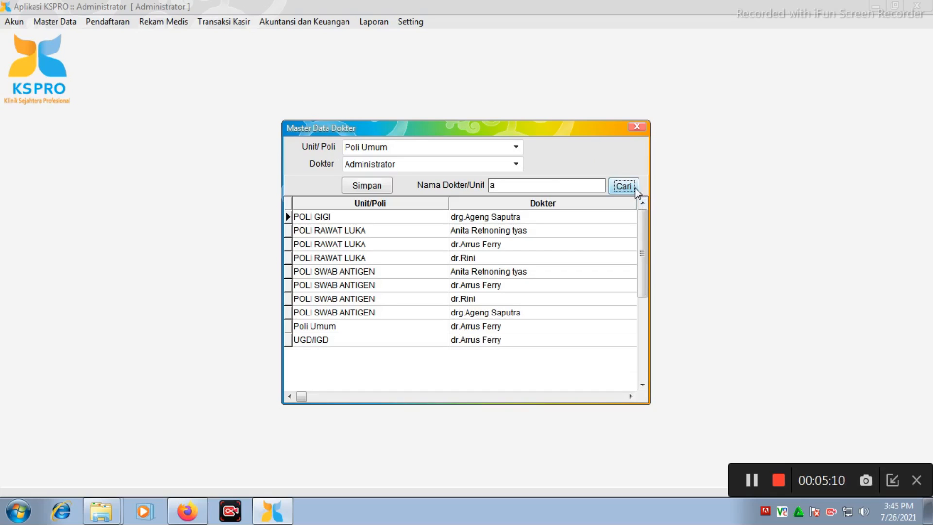
Narrow the search to the first name of the POLI GIGI doctor and select that doctor's POLI GIGI entry.
click(563, 184)
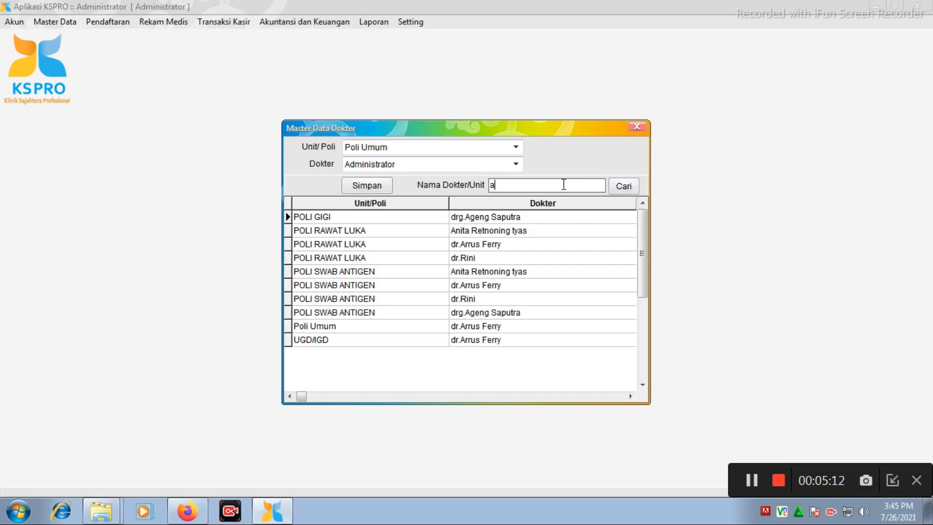
text(geng)
click(625, 186)
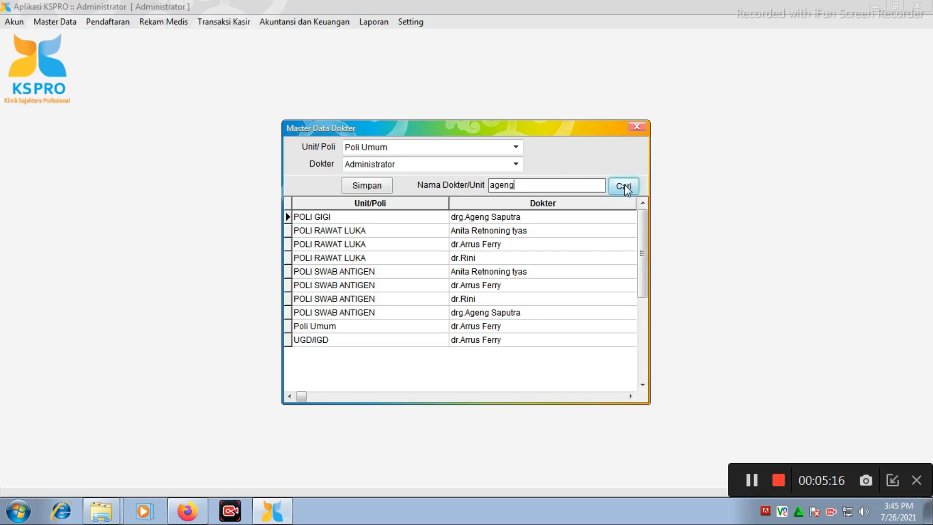
click(497, 231)
click(505, 217)
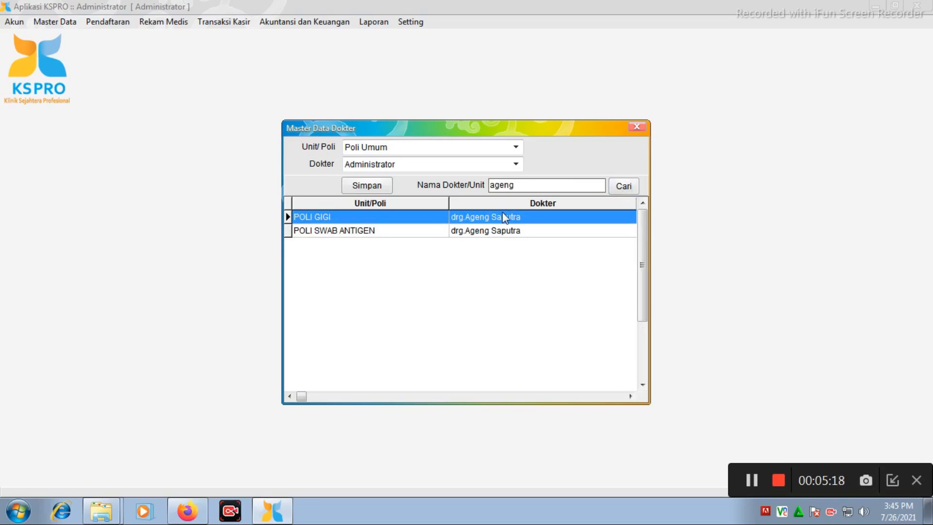
Choose the POLI GIGI doctor as Dokter, look through the Unit/Poli options and close the form without saving.
click(516, 164)
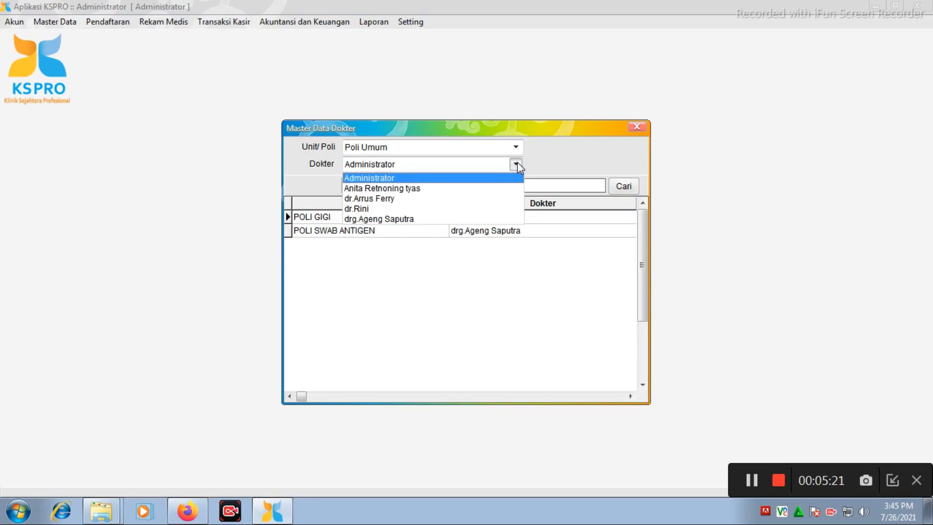
click(492, 219)
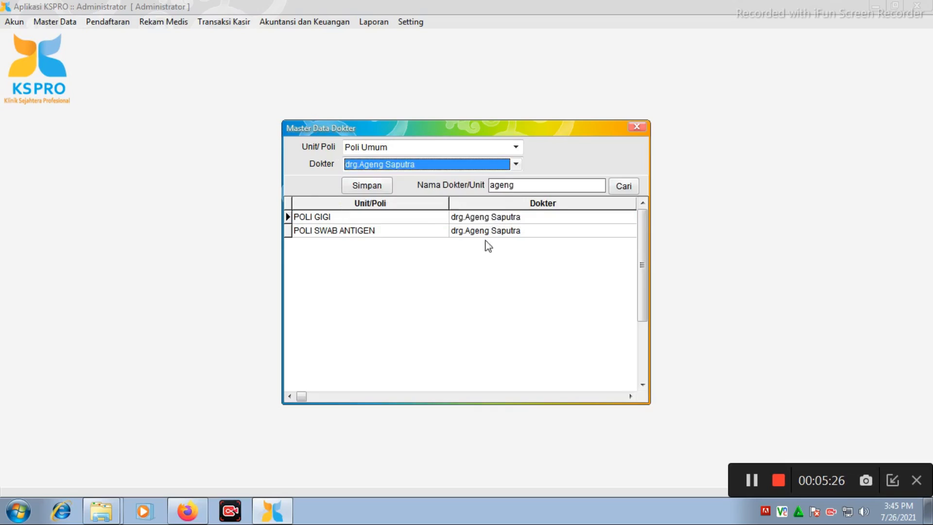
click(516, 147)
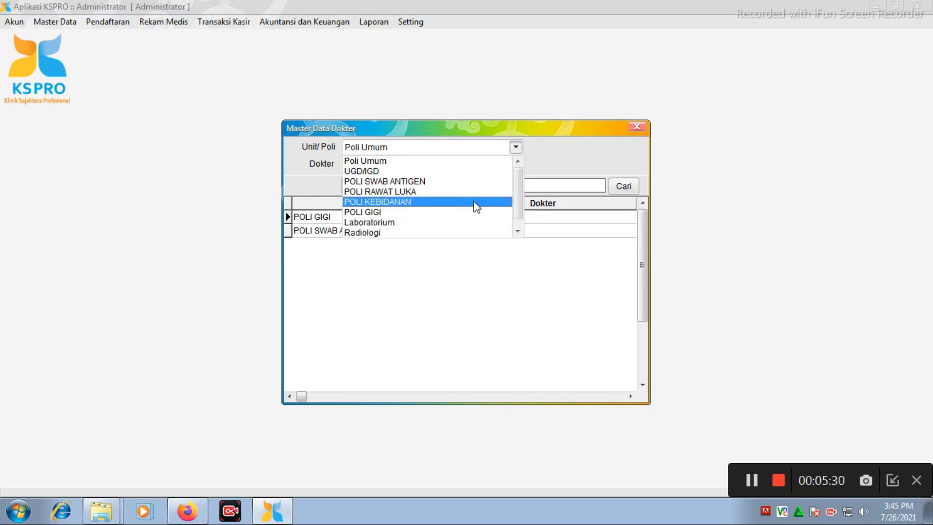
click(475, 287)
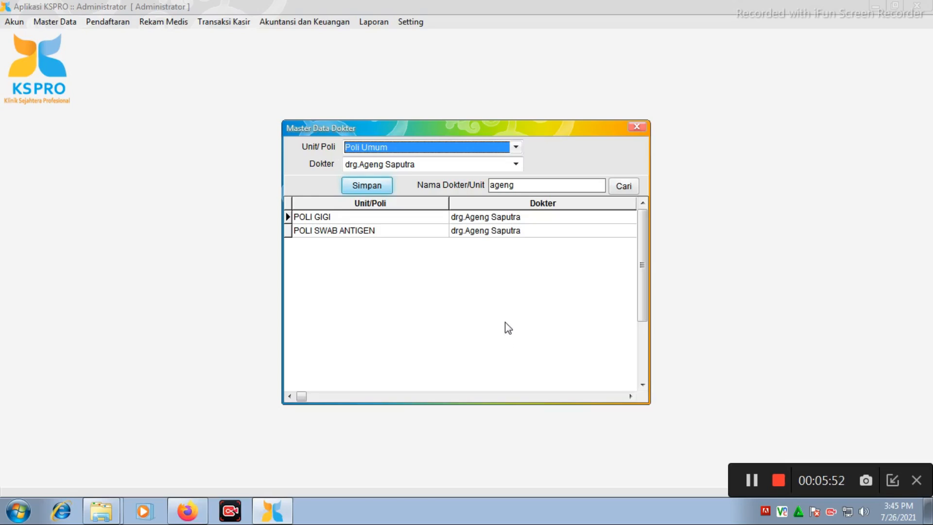
click(636, 129)
View the ICD 9 / Tindakan and ICD 10 / Diagnosa master data, closing each list.
click(54, 21)
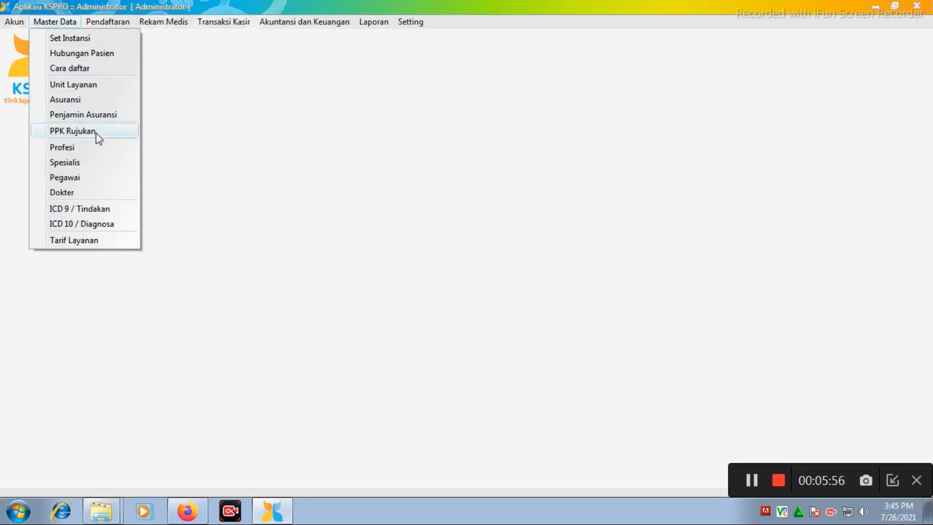
click(127, 208)
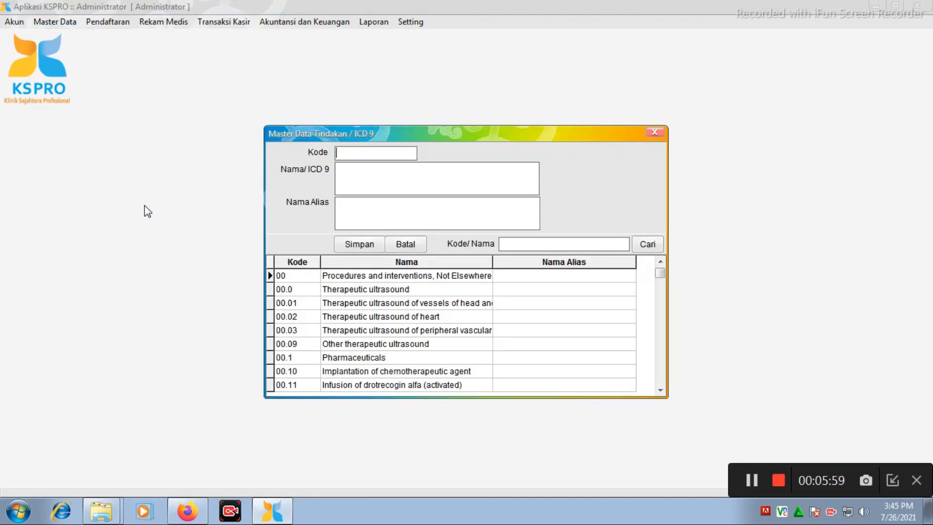
click(660, 137)
click(56, 22)
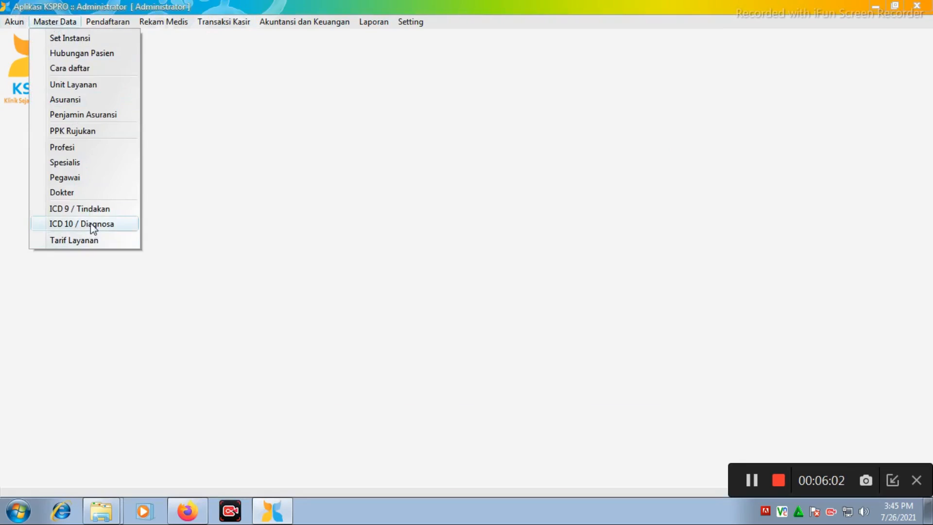
click(124, 226)
click(645, 111)
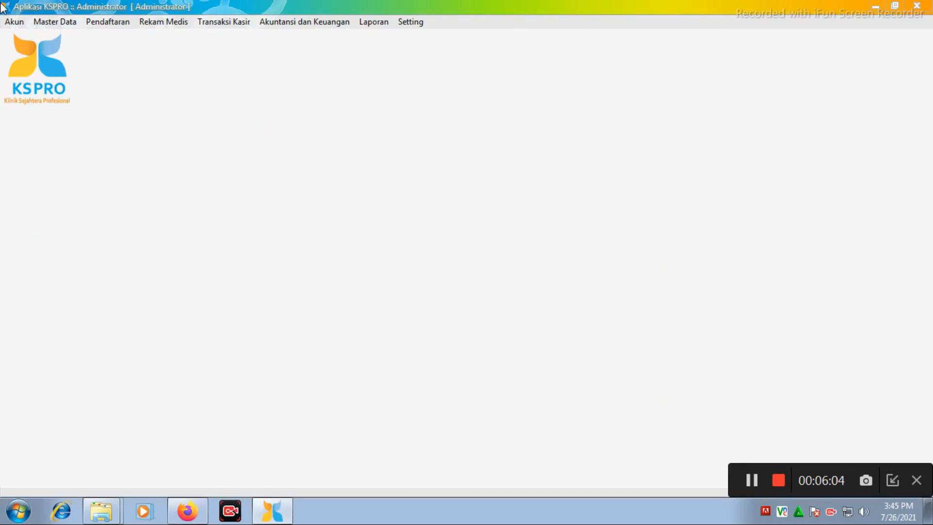
Open the Tarif Layanan master data and start a new tariff with code 8.
click(53, 23)
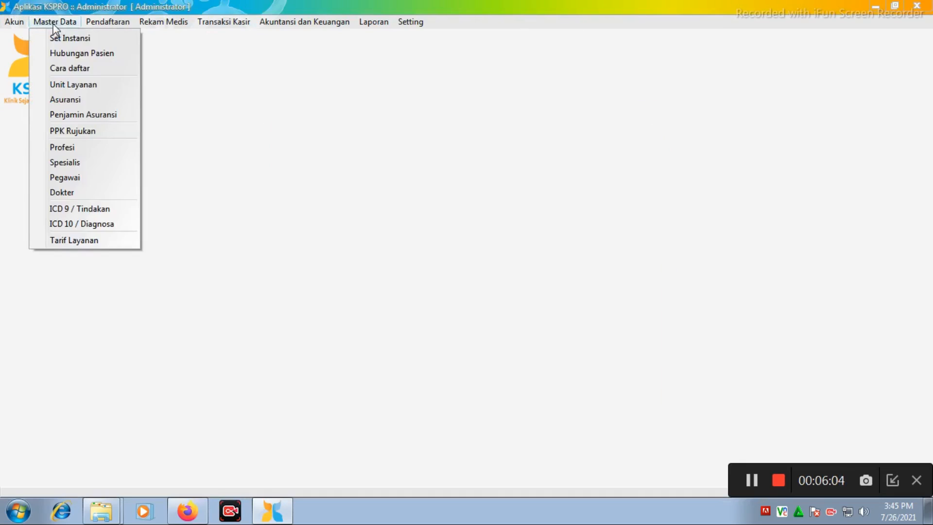
click(122, 242)
drag(421, 104, 403, 73)
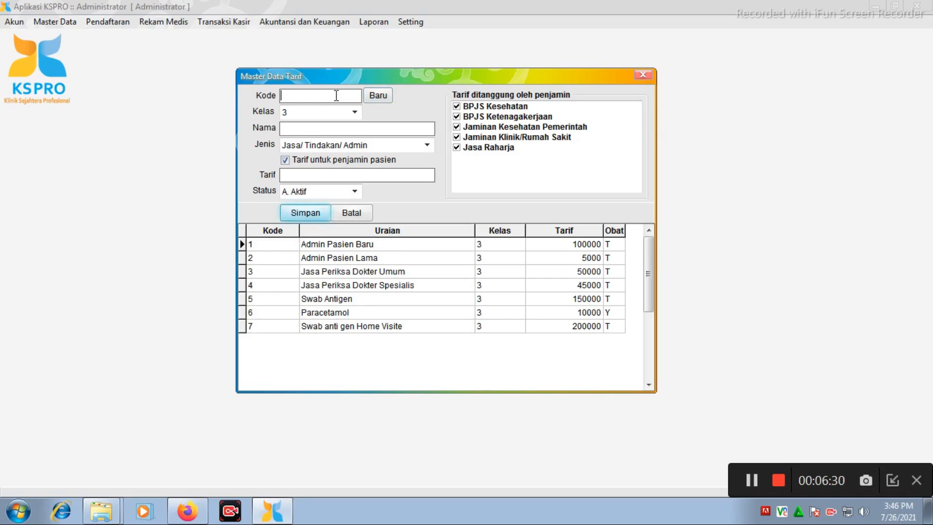
click(383, 97)
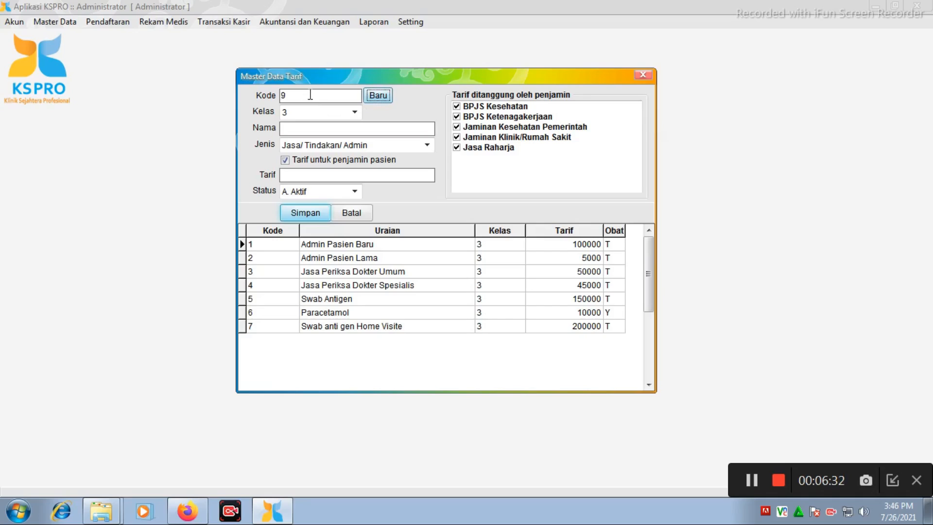
drag(310, 94, 232, 87)
text(8)
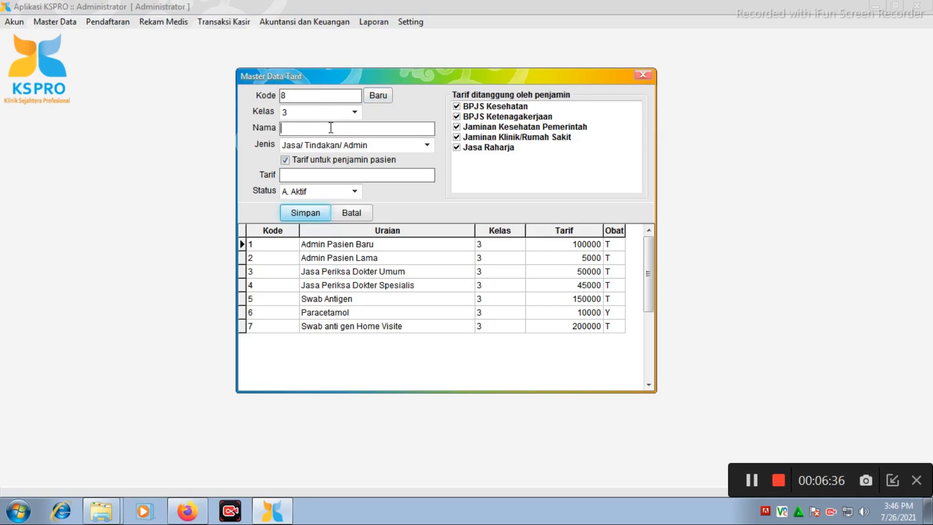
Name the new tariff "Rawat Luka".
click(414, 129)
text(rawat)
key(BackSpace)
key(BackSpace)
key(BackSpace)
key(BackSpace)
text(Rawat Luk)
Keep the type as Jasa/ Tindakan/ Admin and set the tariff amount to 500000.
click(427, 145)
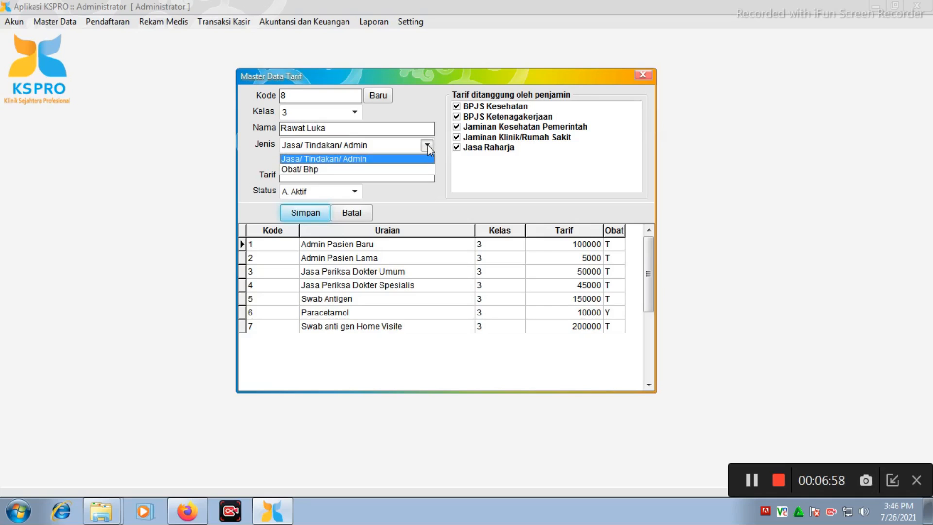
click(427, 144)
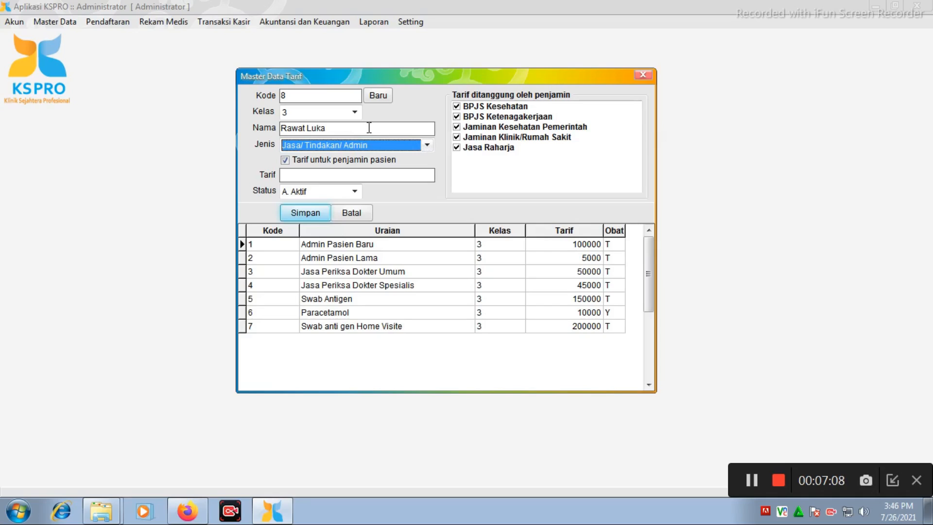
click(393, 175)
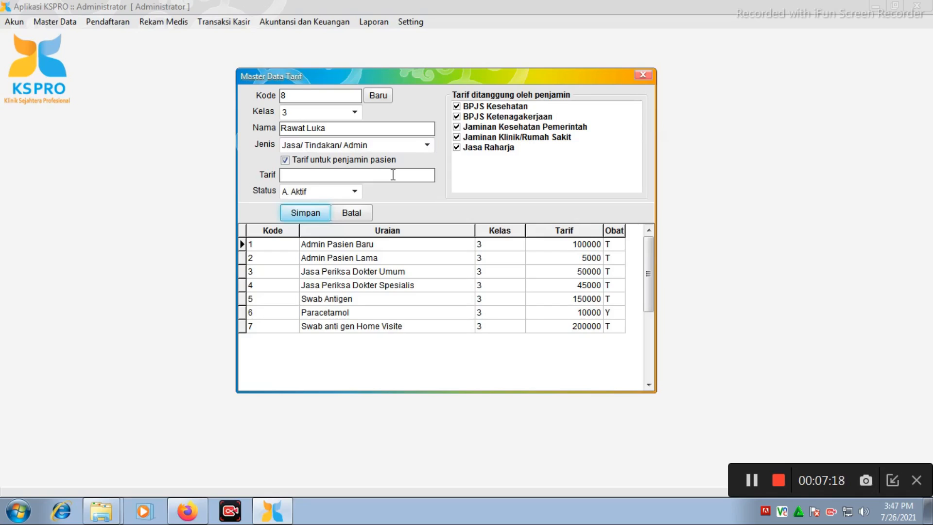
text(500000)
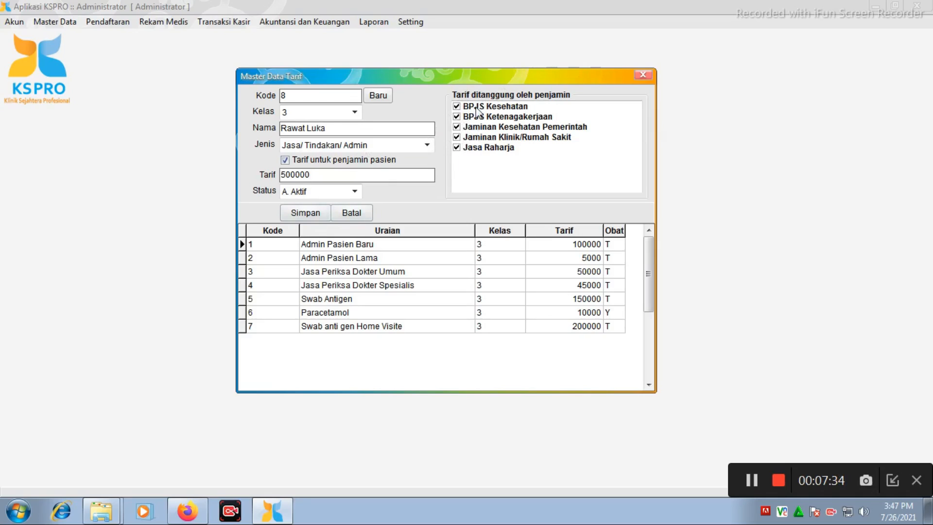
Extend the tariff name to "Rawat Luka bpjs" and save the record.
click(362, 127)
text(bpjs)
click(306, 216)
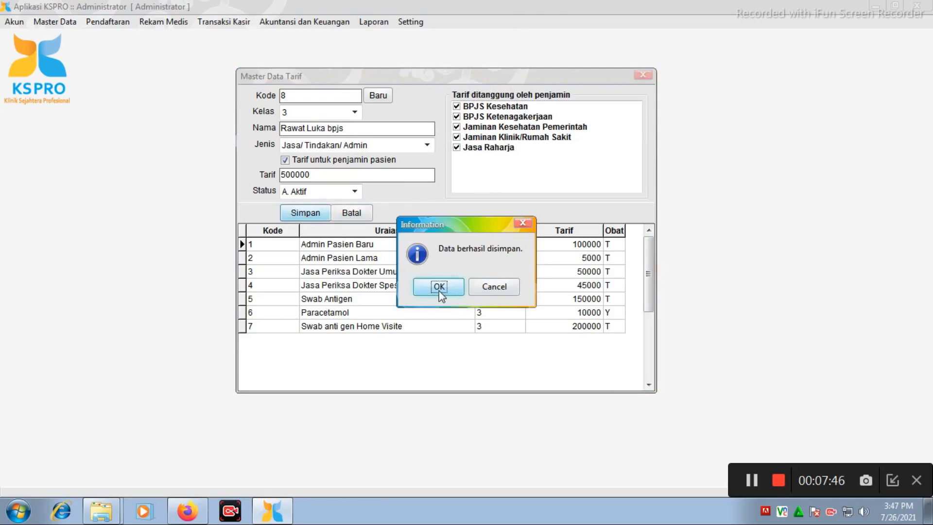
click(440, 290)
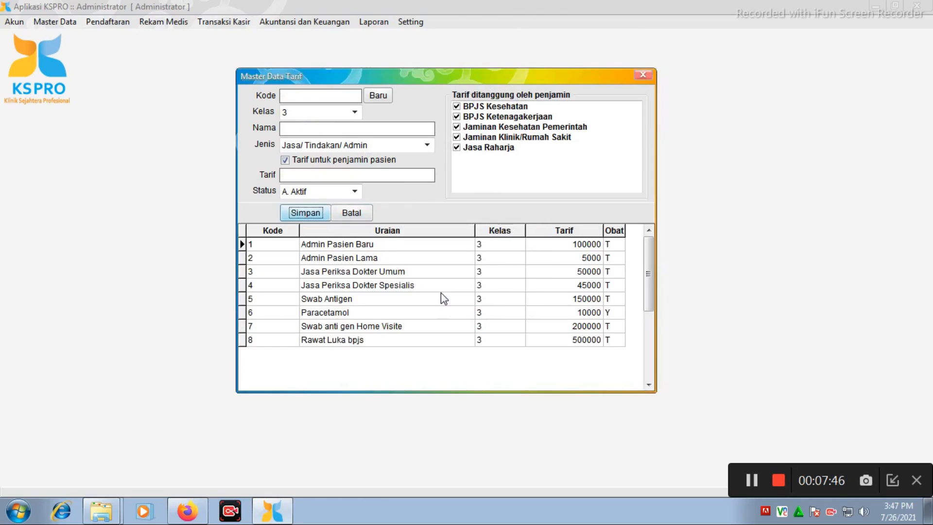
Compare the guarantor coverage of the Rawat Luka bpjs tariff with that of Swab anti gen Home Visite.
click(336, 342)
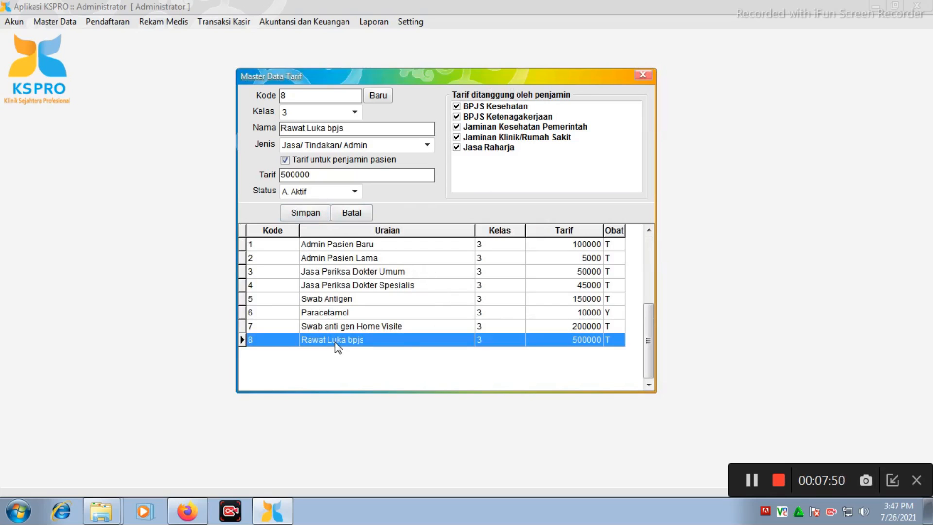
right_click(336, 342)
click(334, 328)
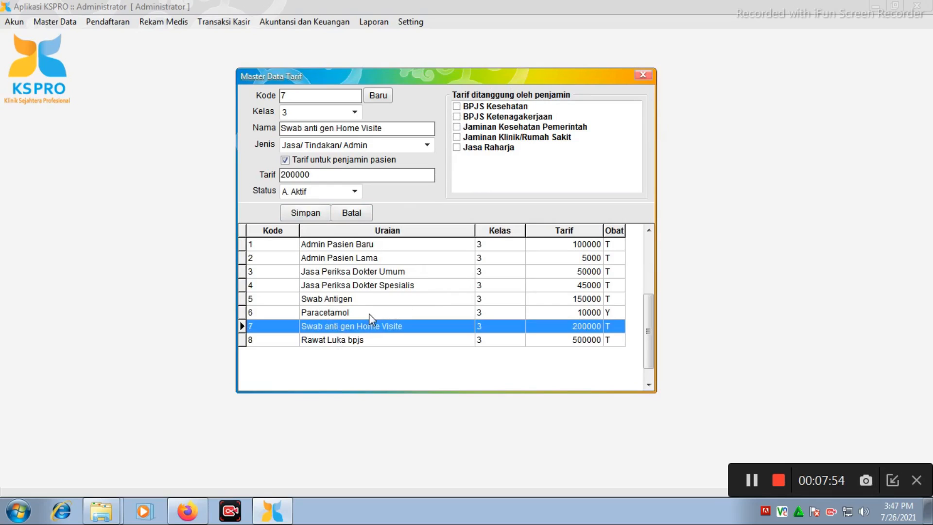
click(357, 343)
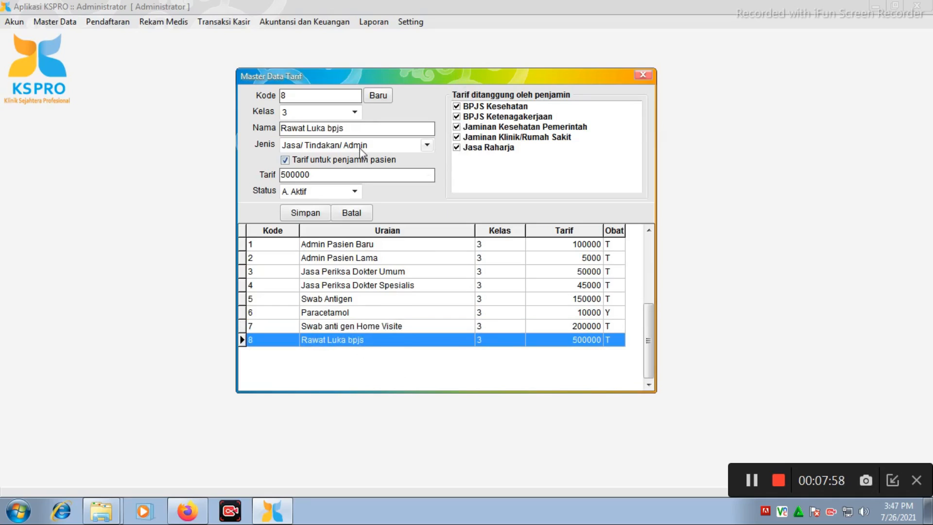
Start a new tariff record with code 9 and name it "Rawat luka umum".
click(377, 96)
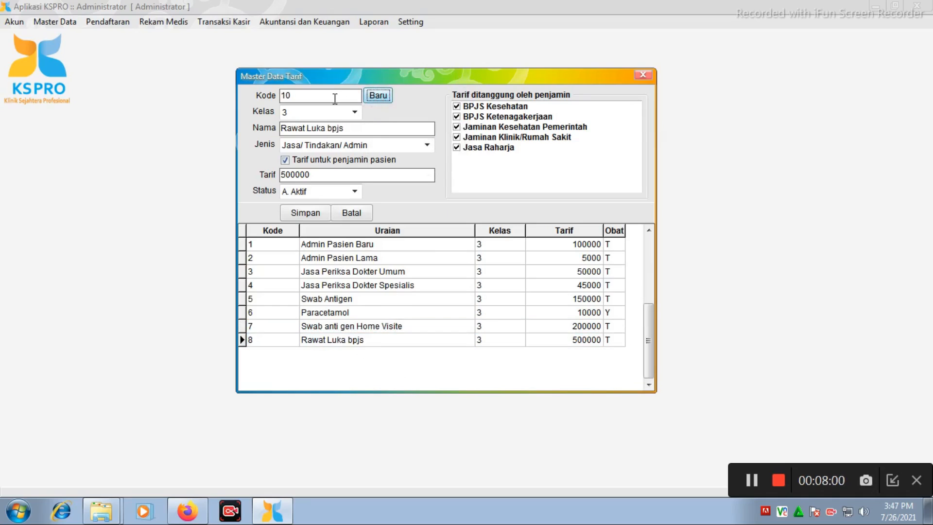
text(9)
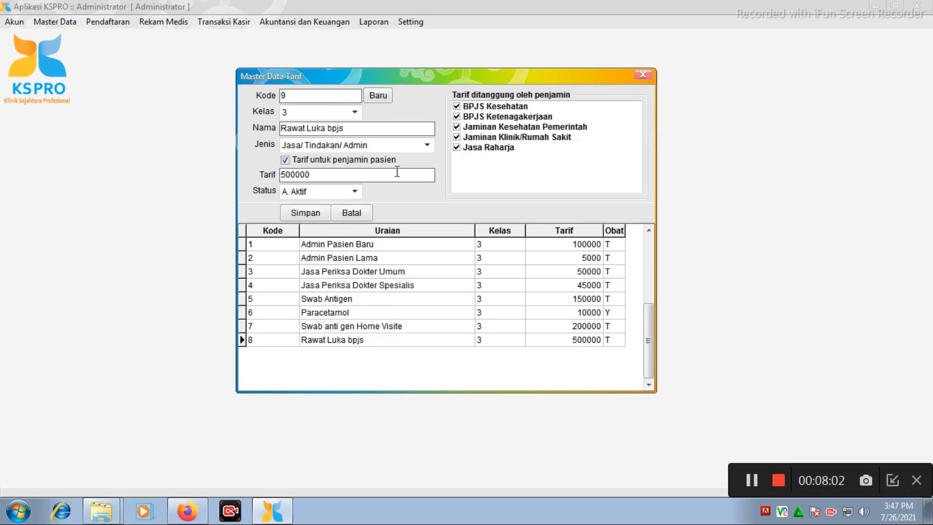
click(383, 133)
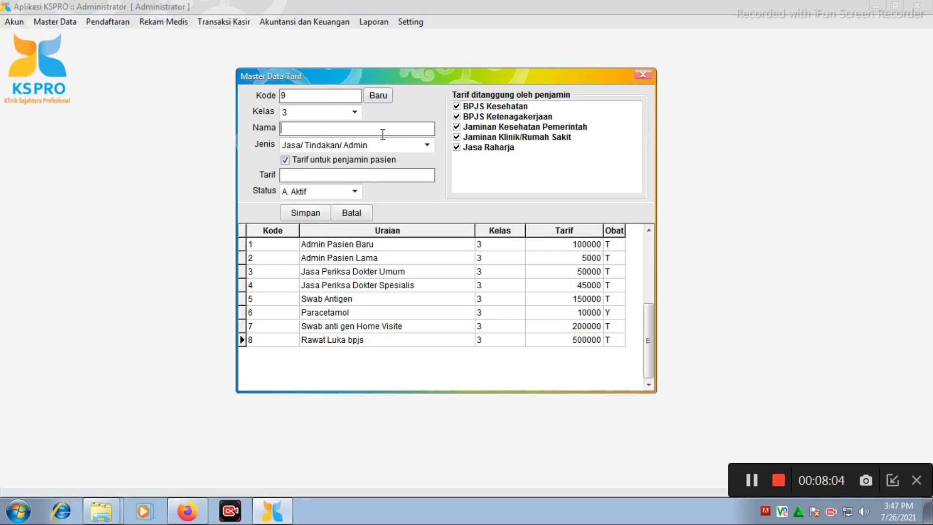
text(Rawat luka umum)
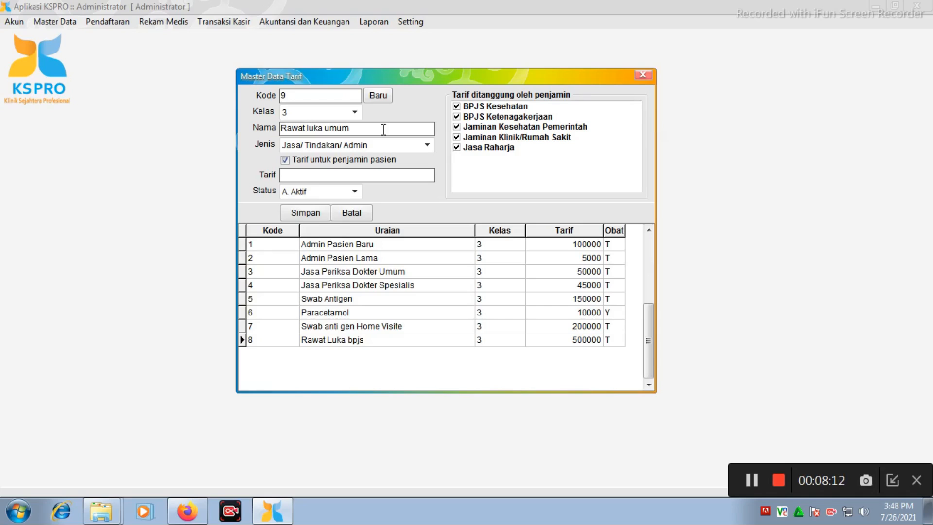
Exclude all five guarantors, from BPJS Kesehatan to Jasa Raharja, from covering the Rawat luka umum tariff.
click(457, 106)
click(457, 116)
click(457, 126)
click(457, 137)
click(457, 147)
Set the Rawat luka umum tariff amount to 70000 and save the record.
click(331, 176)
text(70000)
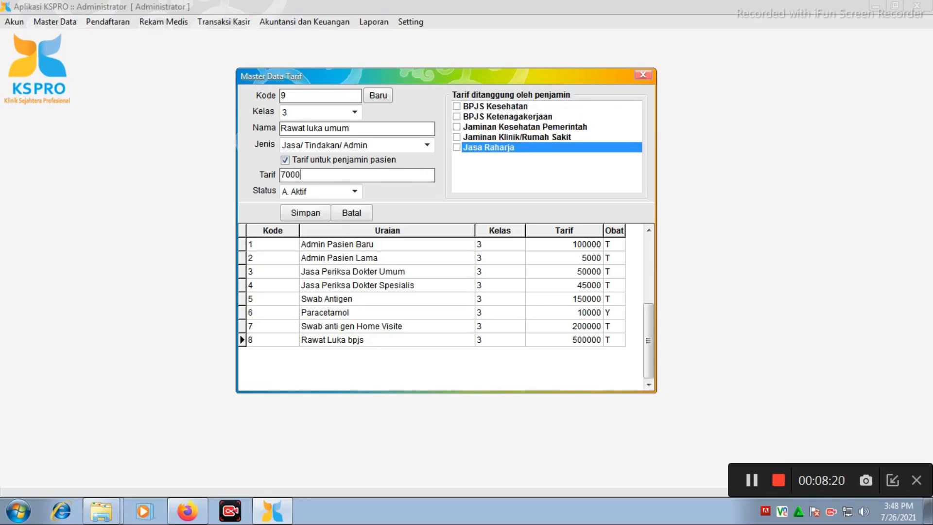
click(307, 213)
click(437, 291)
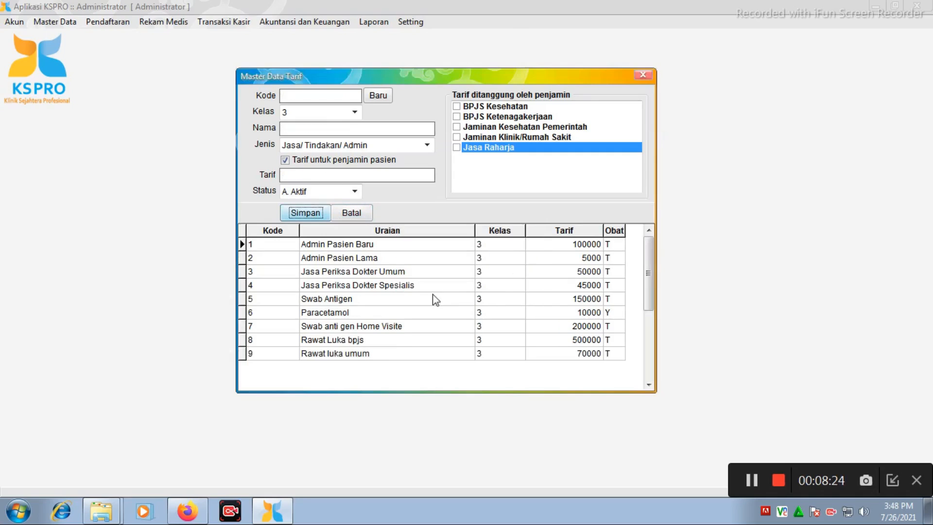
Compare the guarantor coverage of the Rawat luka umum and Rawat Luka bpjs tariffs, and close the tariff form.
click(350, 356)
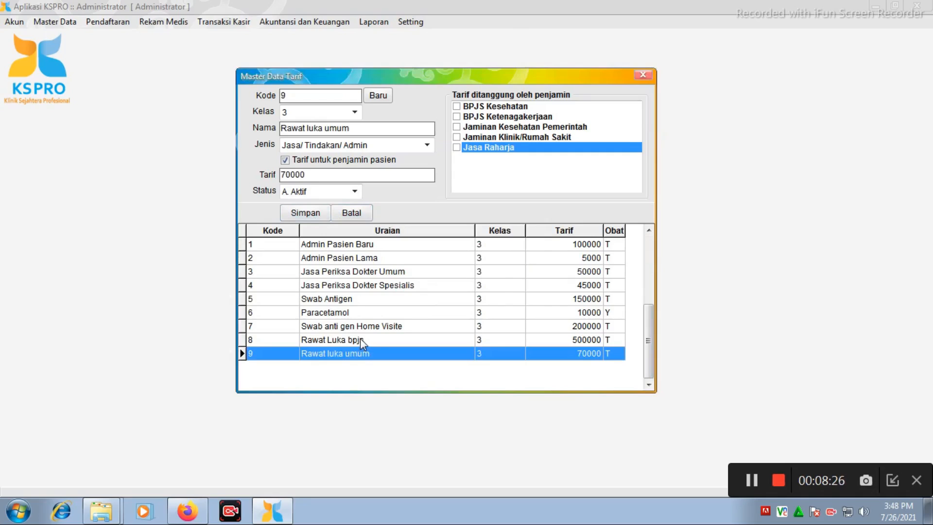
click(360, 340)
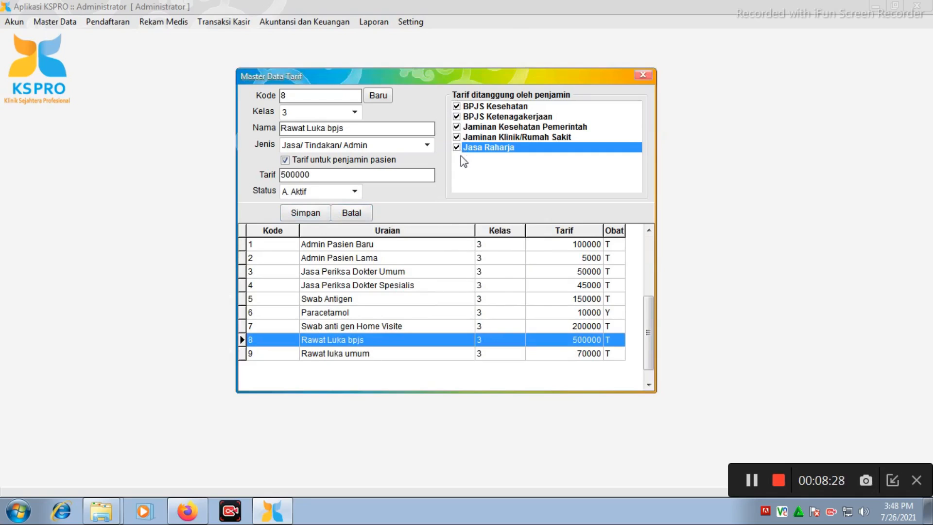
click(348, 357)
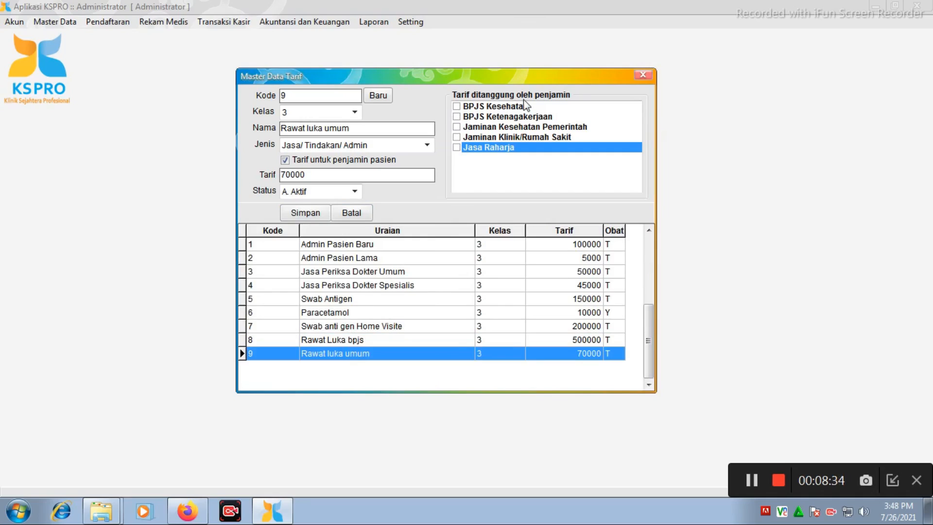
click(643, 75)
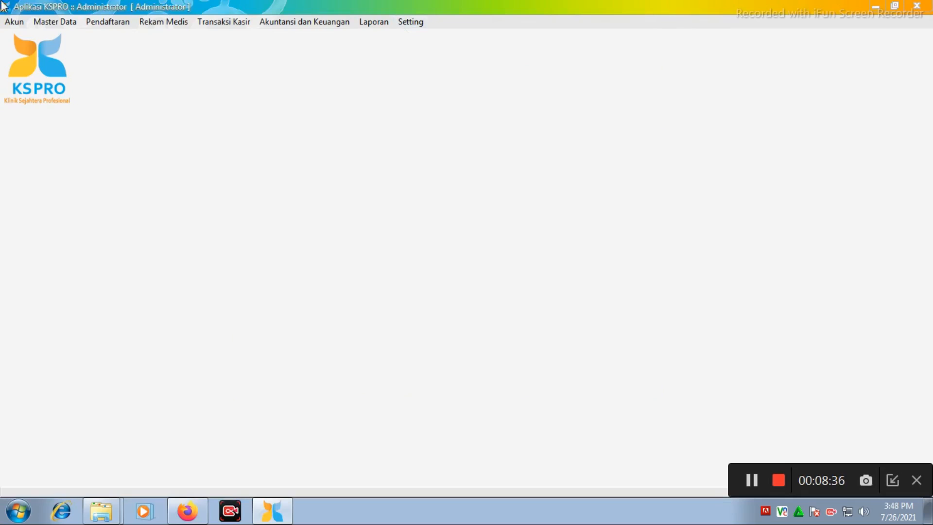
Open the cashier's patient billing form, load the first listed patient's bill and begin adding a charge.
click(227, 25)
click(260, 37)
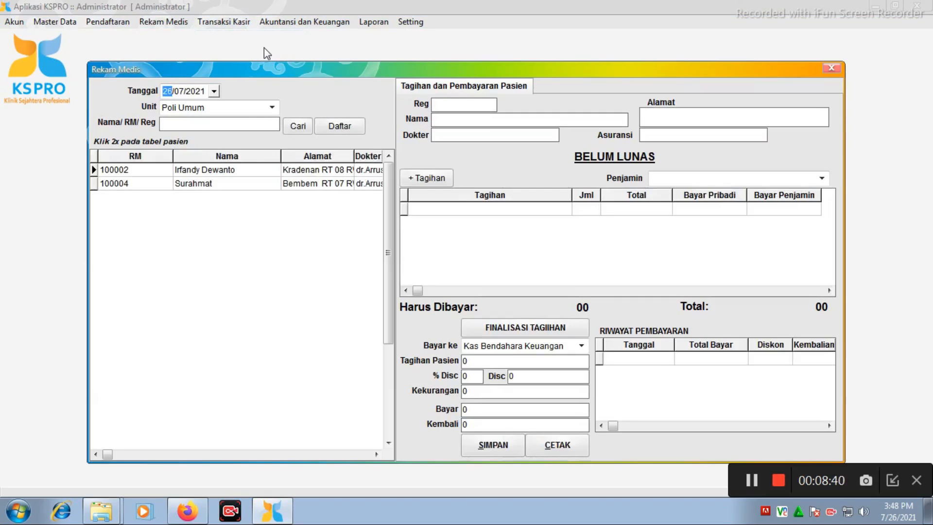
double_click(204, 170)
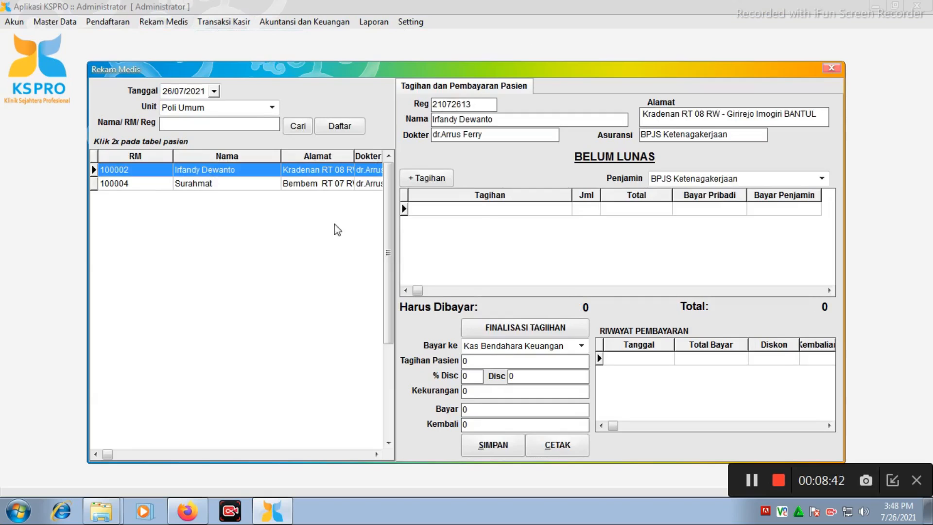
click(431, 179)
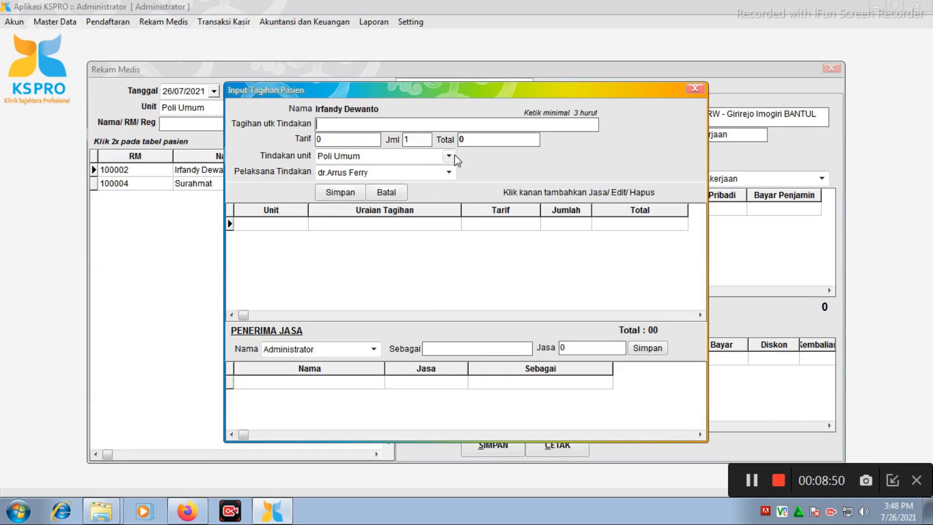
Find the Rawat Luka bpjs treatment and save it as a 500000 charge on the patient's bill.
text(rawa)
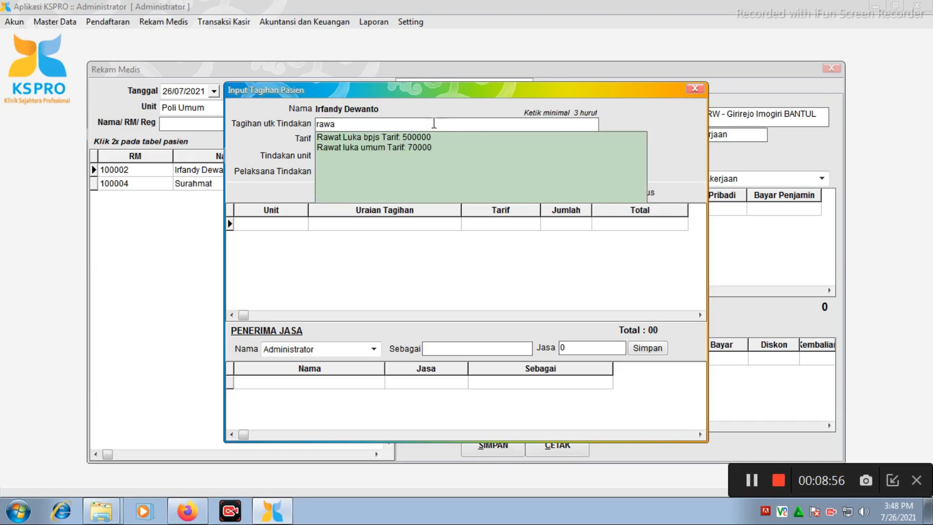
click(421, 138)
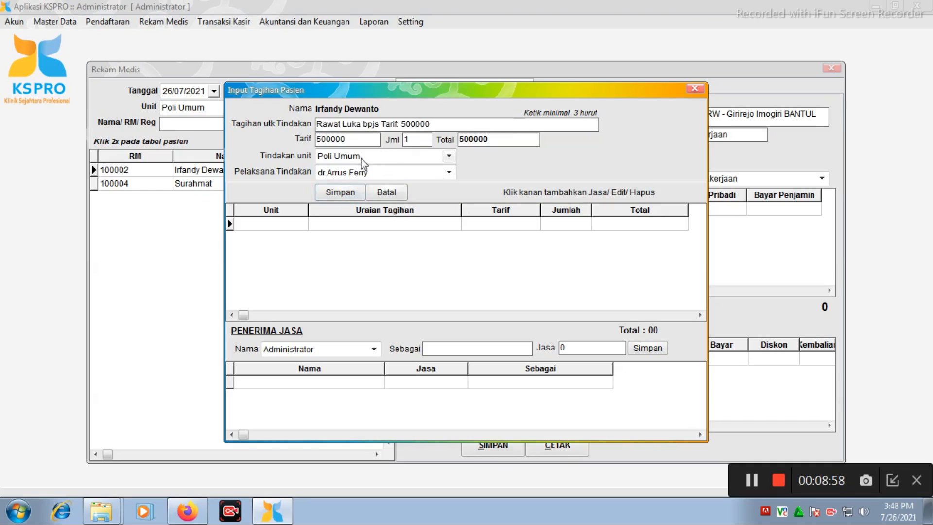
click(340, 192)
Add the Rawat luka umum charge of 70000 to the patient's bill and close the billing forms.
text(rawa)
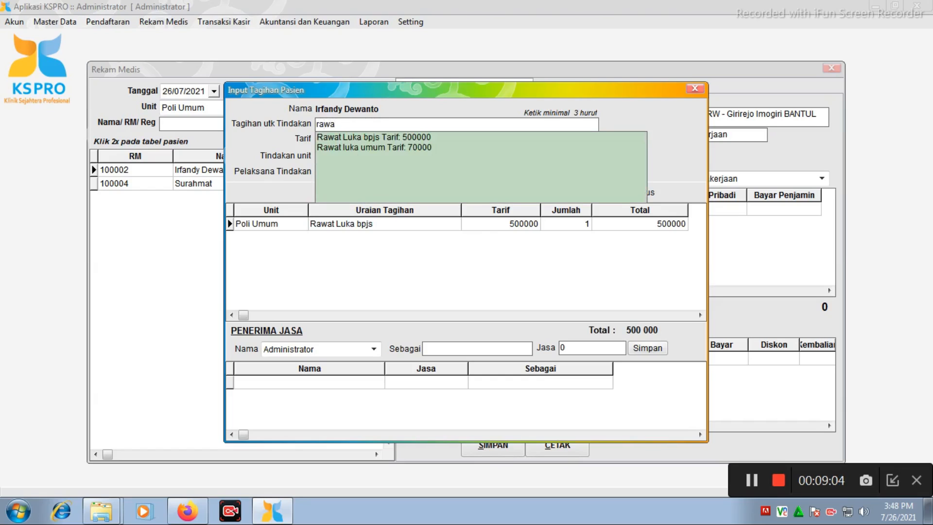
click(399, 147)
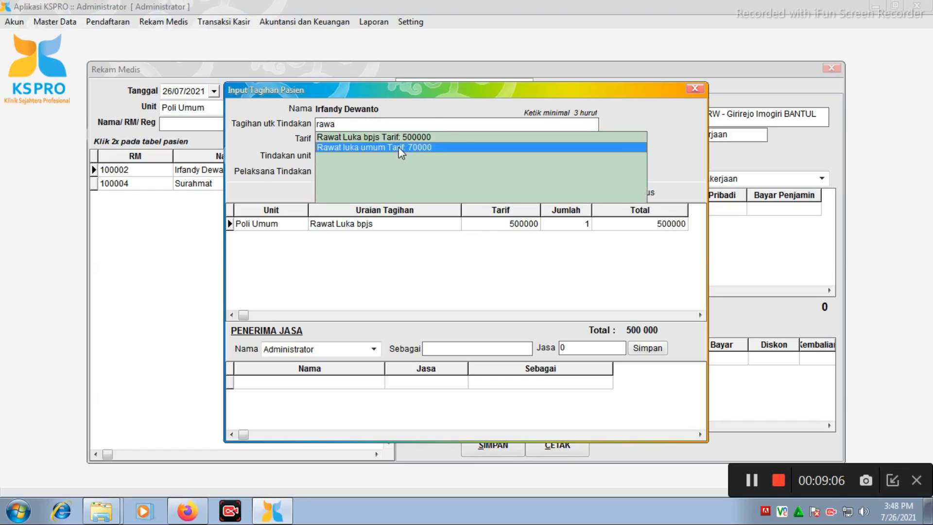
click(341, 192)
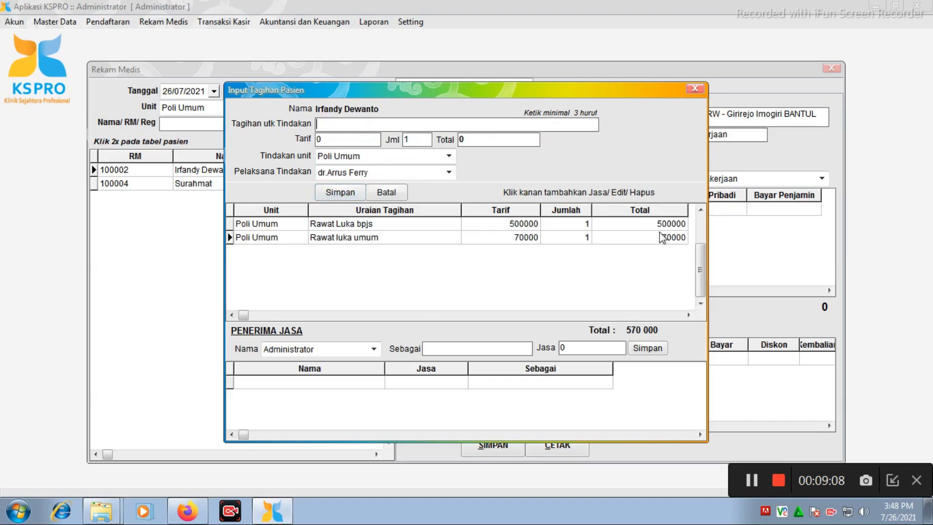
click(695, 88)
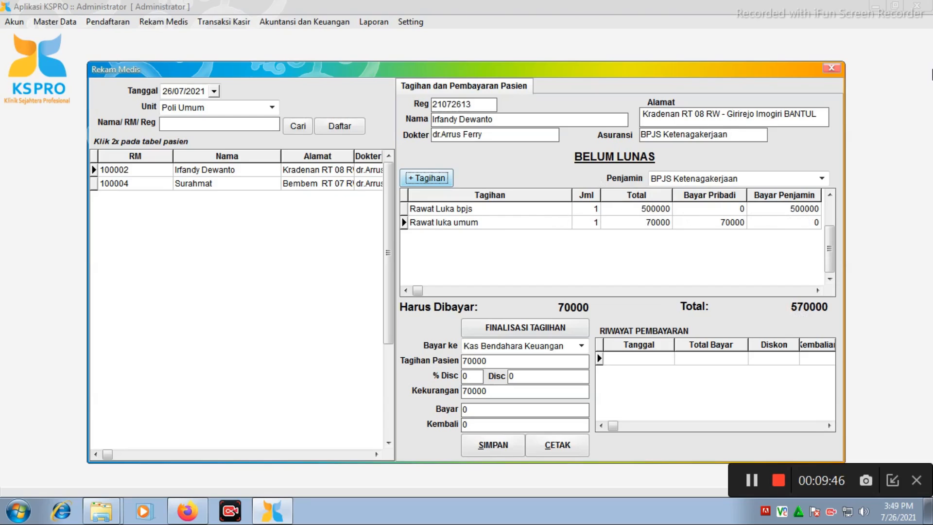
click(832, 68)
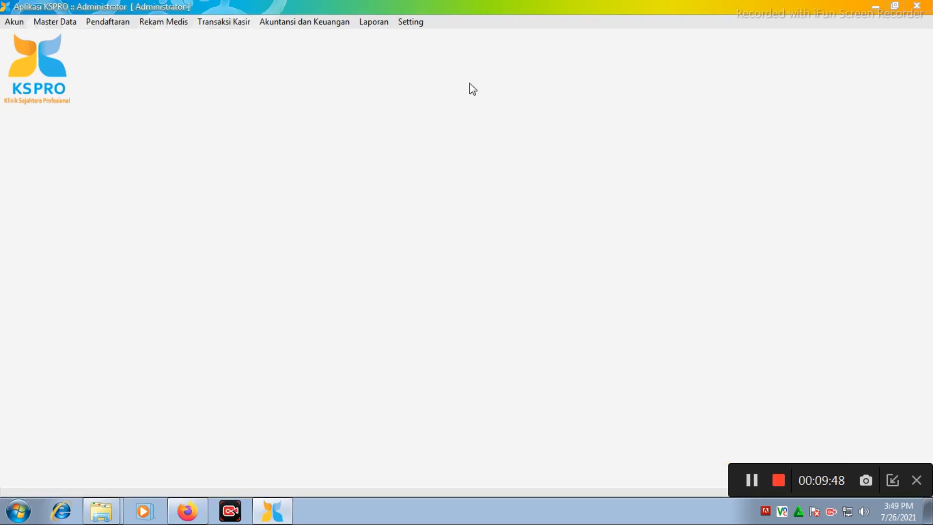
Set the Rawat Luka bpjs amount to 50000 in the service tariff master data and save the record.
click(64, 25)
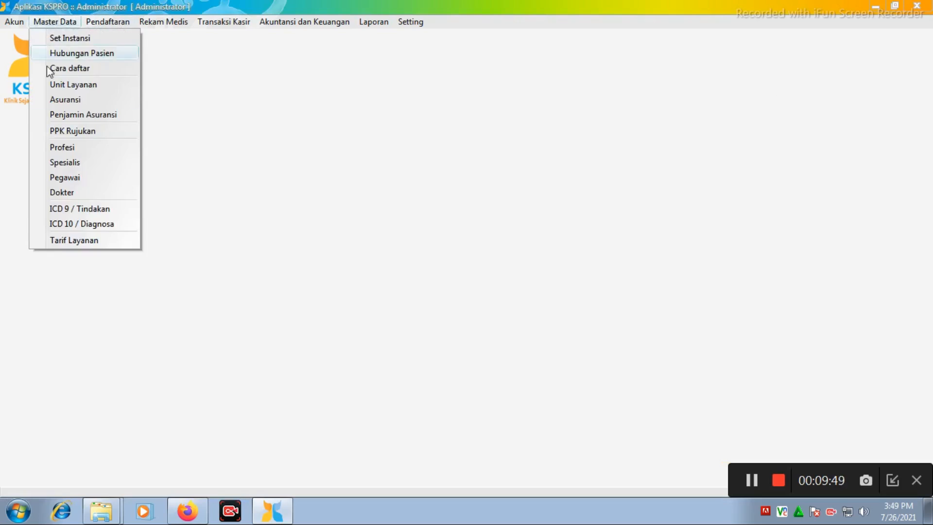
click(79, 241)
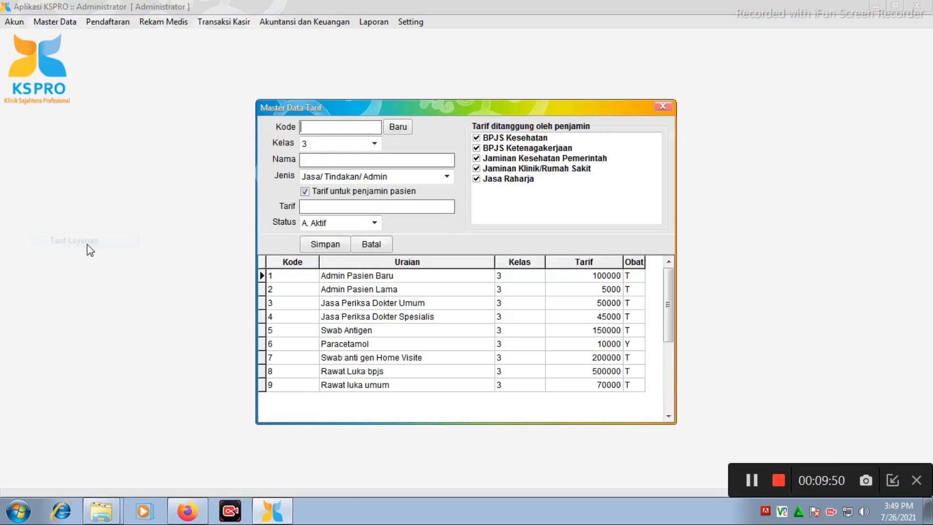
click(378, 372)
right_click(378, 373)
click(404, 381)
click(361, 205)
key(BackSpace)
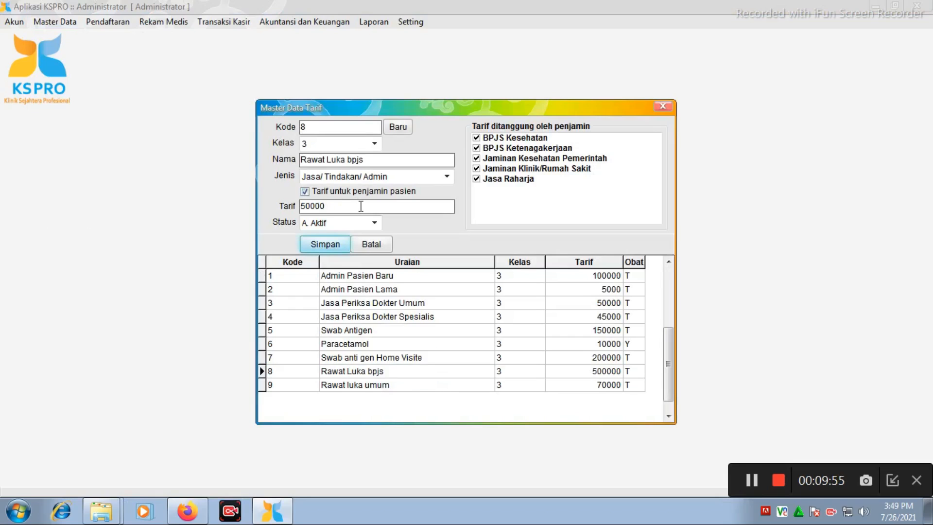
click(324, 244)
click(444, 290)
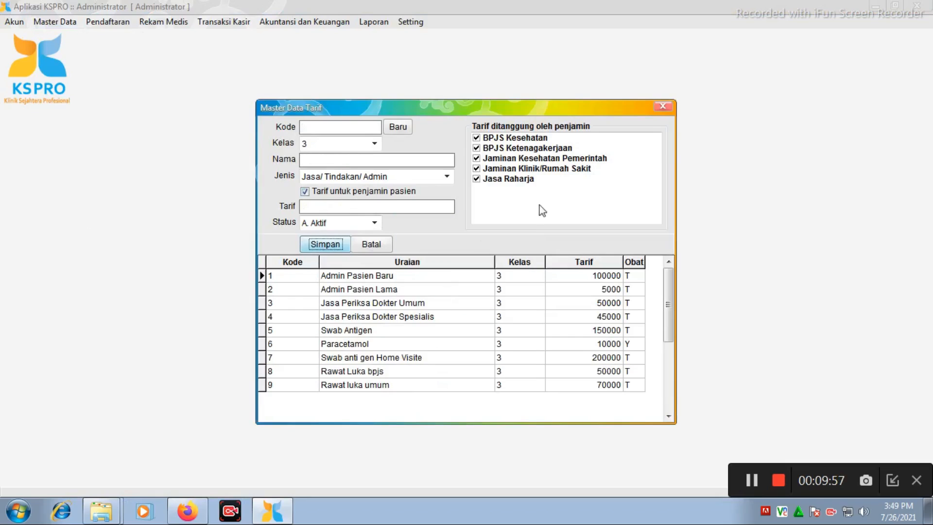
click(662, 106)
Reopen the first patient's bill in the cashier form and delete its Rawat Luka bpjs charge.
click(215, 24)
click(236, 39)
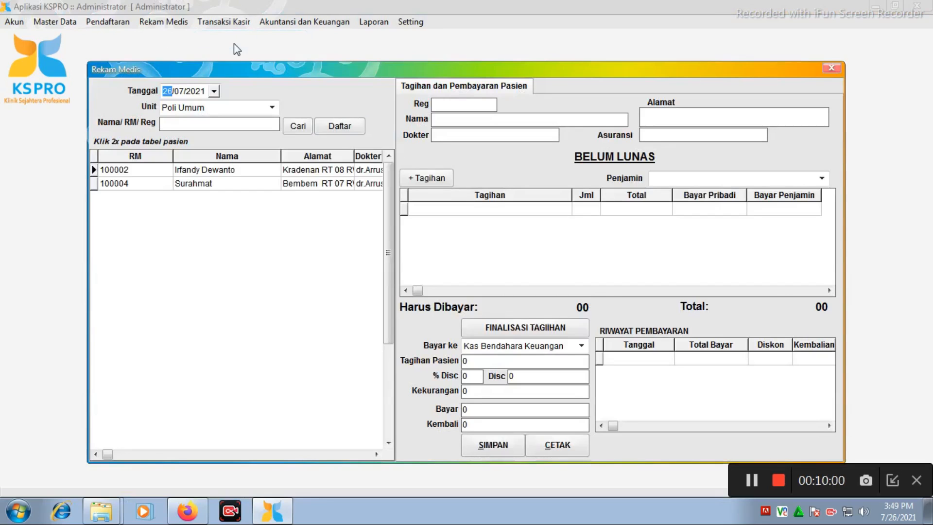
click(294, 169)
double_click(294, 170)
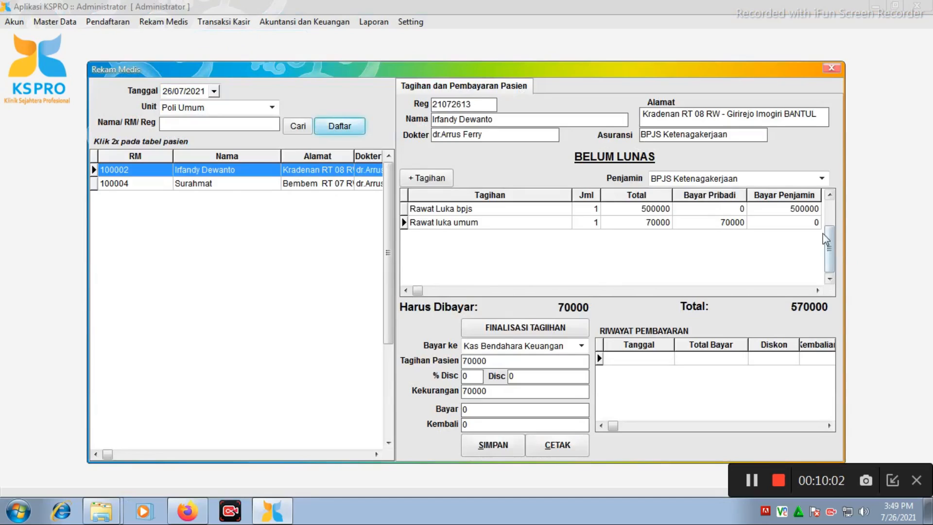
click(805, 213)
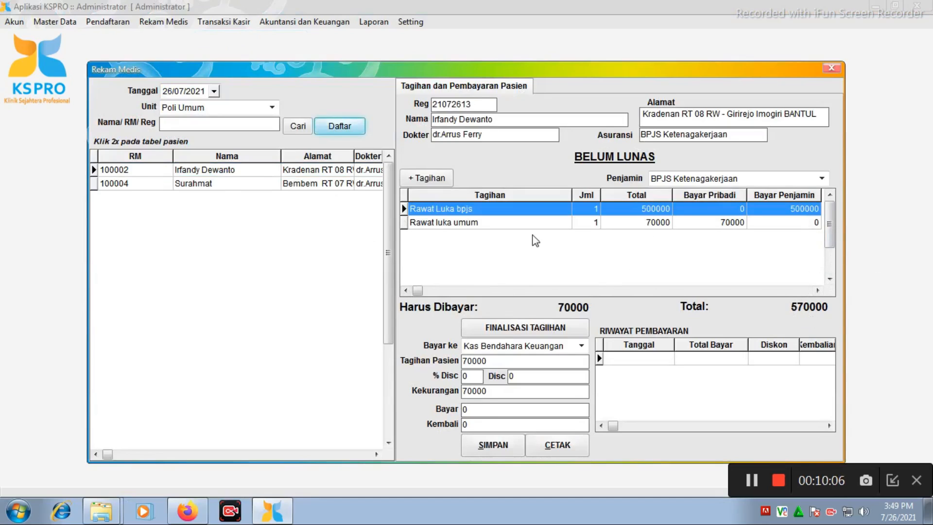
right_click(561, 212)
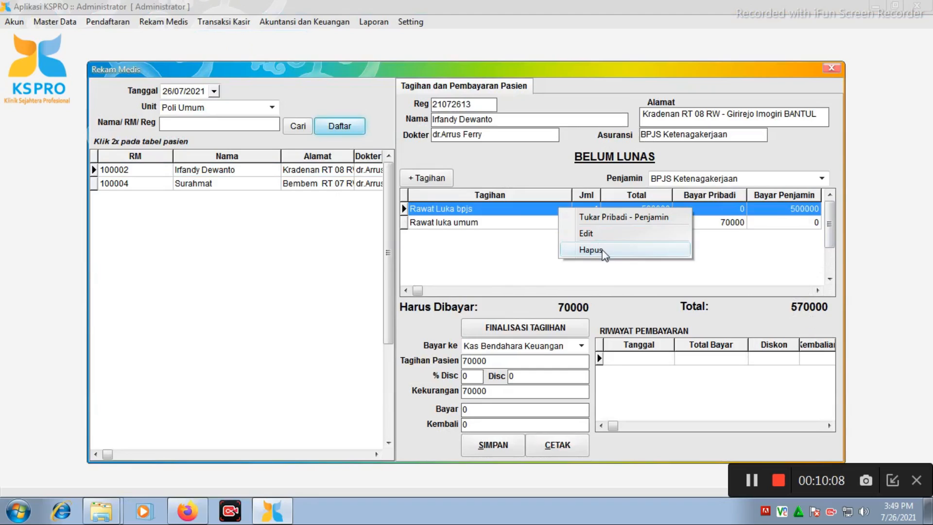
click(589, 248)
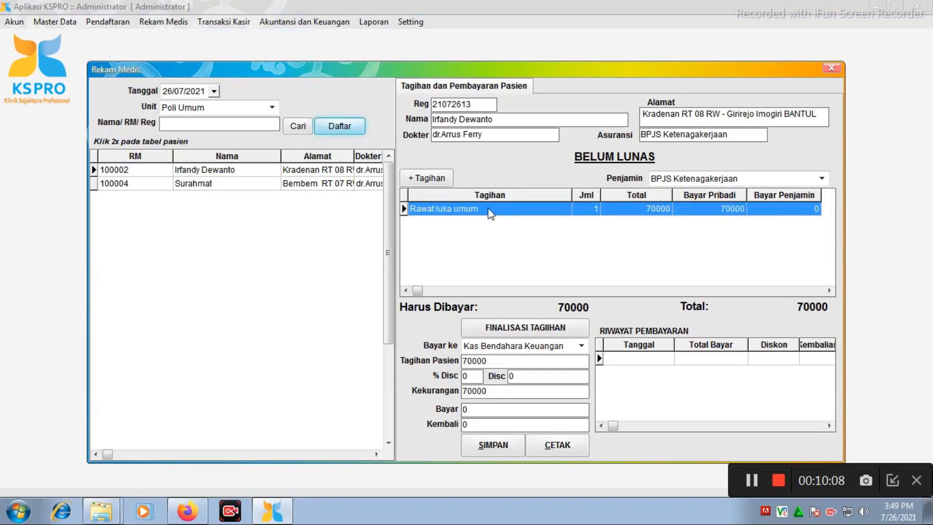
Add the Rawat Luka bpjs charge at the 50000 tariff to the patient's bill and close the charge entry form.
click(426, 178)
text(p)
text(raw)
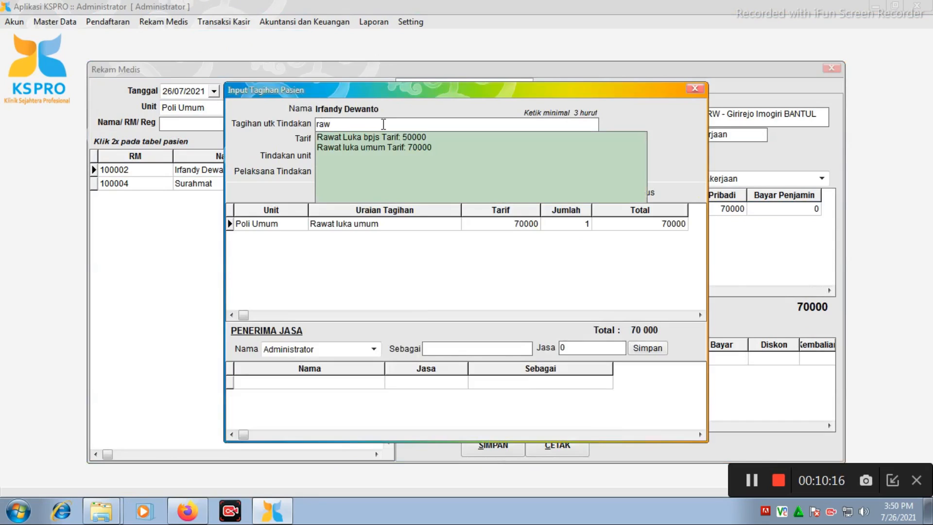
click(395, 138)
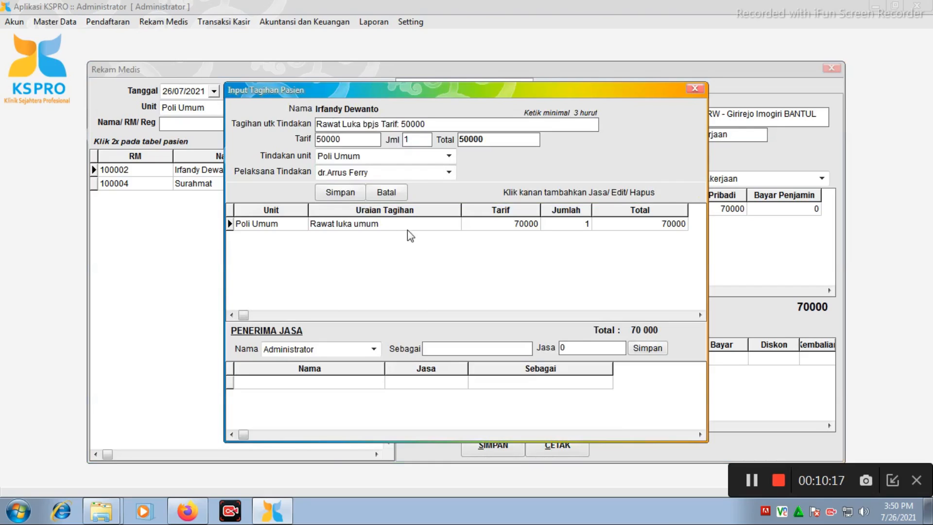
click(338, 193)
click(695, 89)
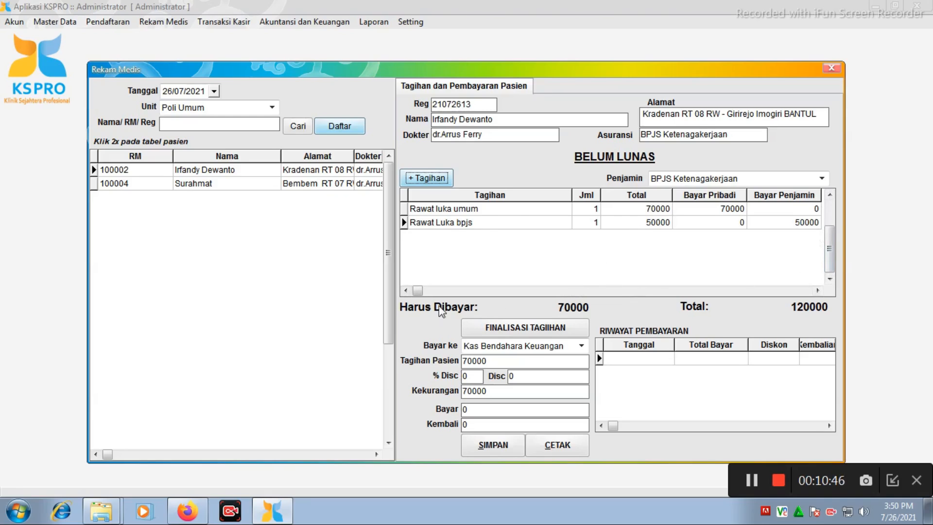
Finalize the patient's bill containing the Rawat luka umum and Rawat Luka bpjs charges.
click(730, 209)
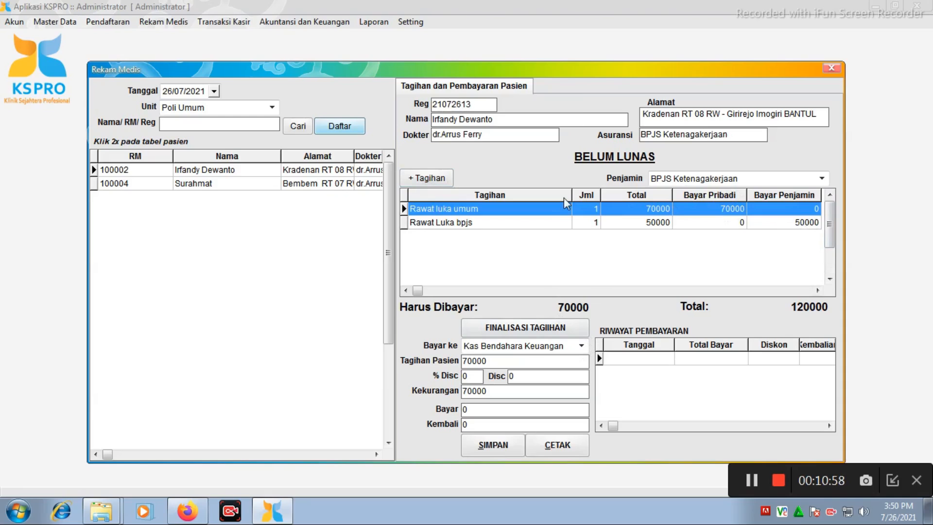
click(528, 327)
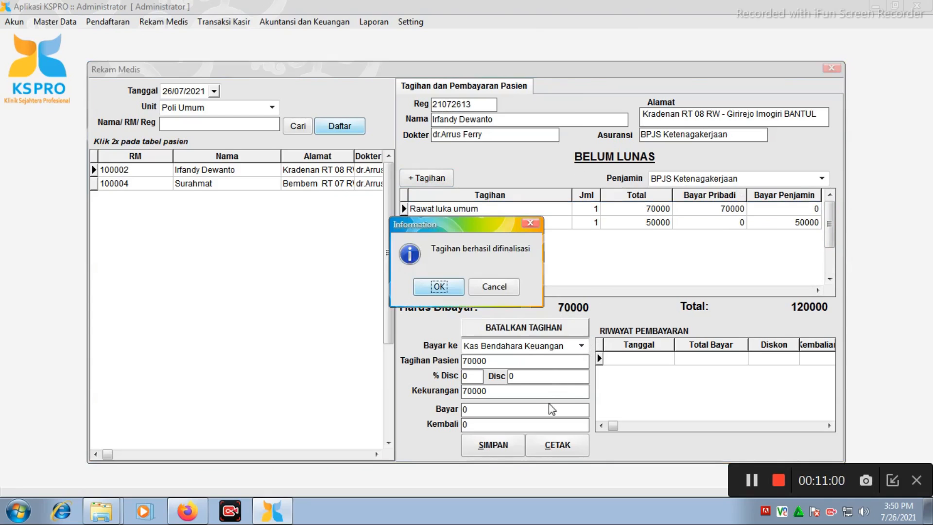
click(448, 291)
Record a 70000 payment on the patient's finalized bill, save it, and close the receipt preview and cashier form.
click(492, 412)
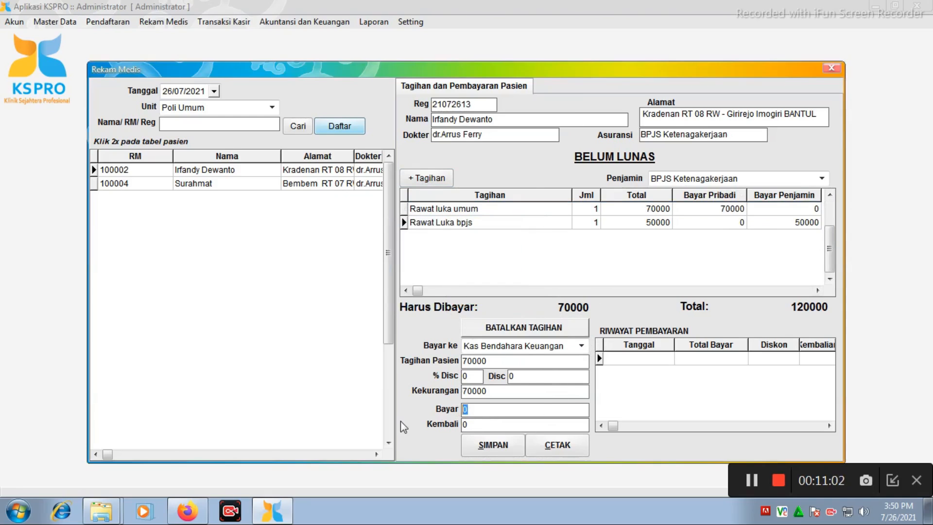
text(70000)
click(484, 448)
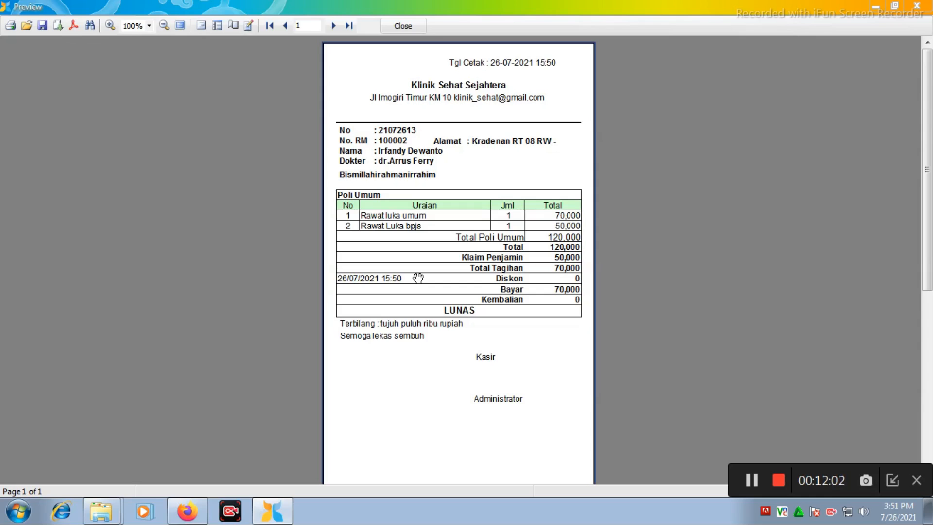
click(917, 6)
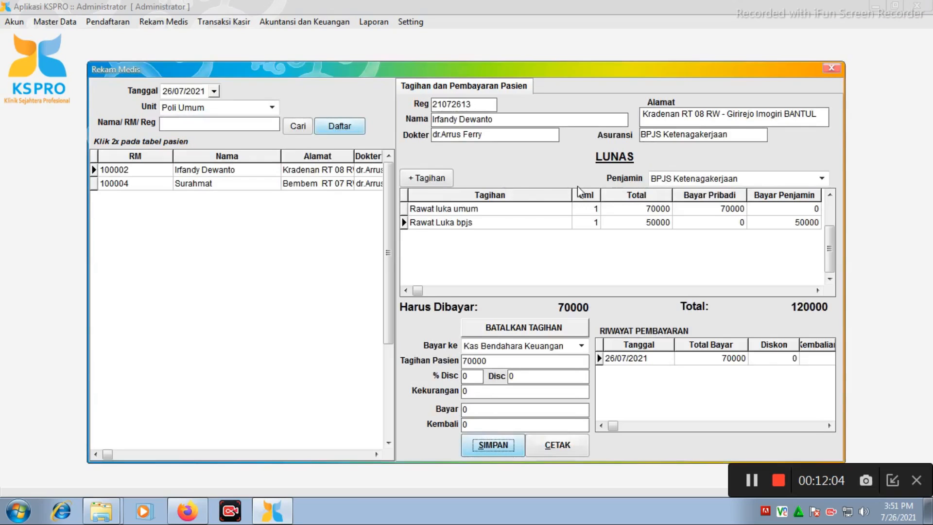
click(835, 66)
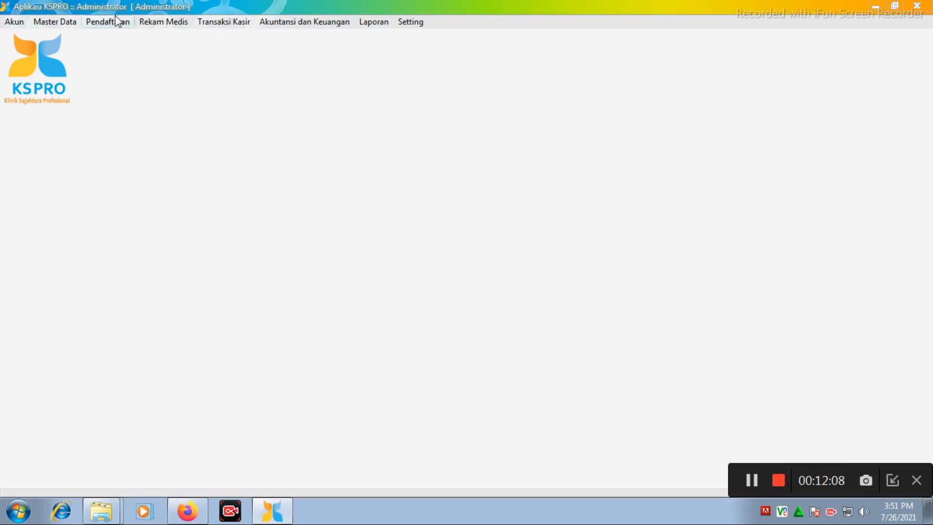
Start a new service tariff record with code 10, name Paratusin and type Obat/ Bhp in the tariff master data.
click(54, 22)
click(93, 240)
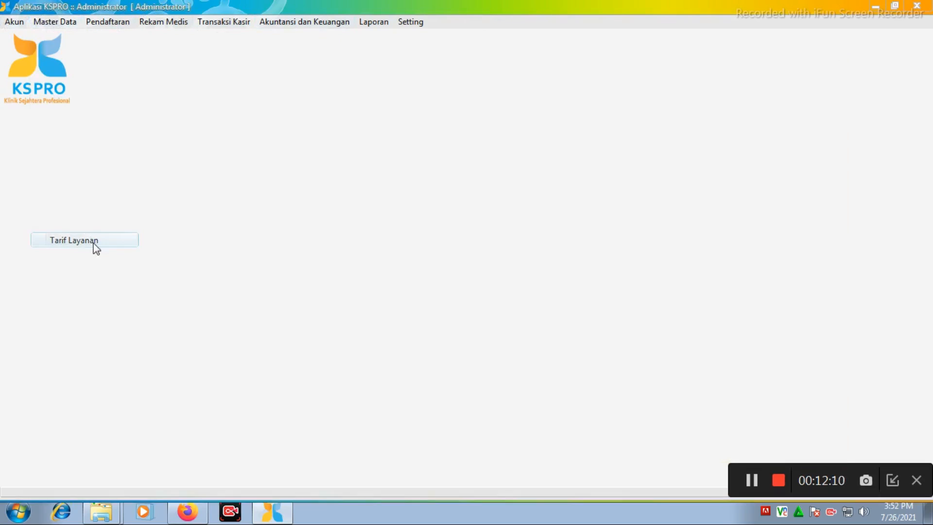
drag(397, 107, 387, 76)
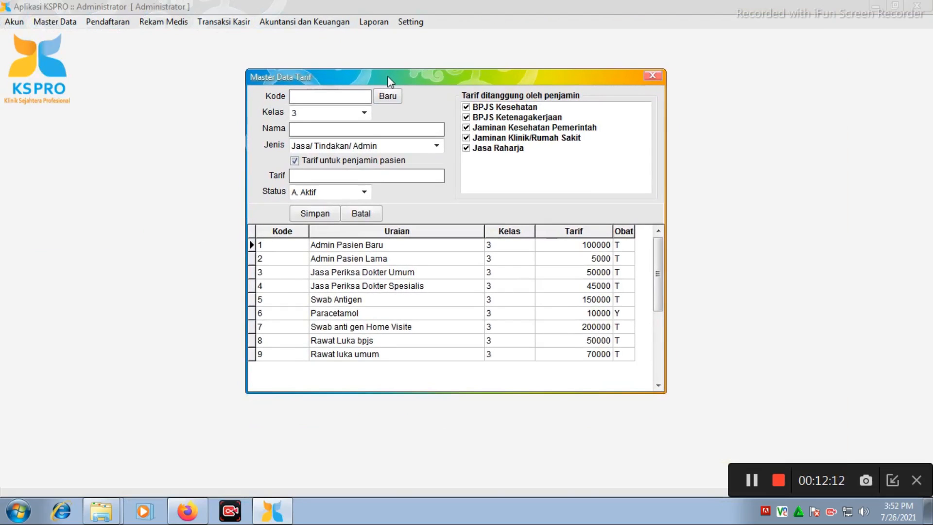
click(385, 96)
text(0)
text(P)
text(aratu)
text(sin)
click(436, 145)
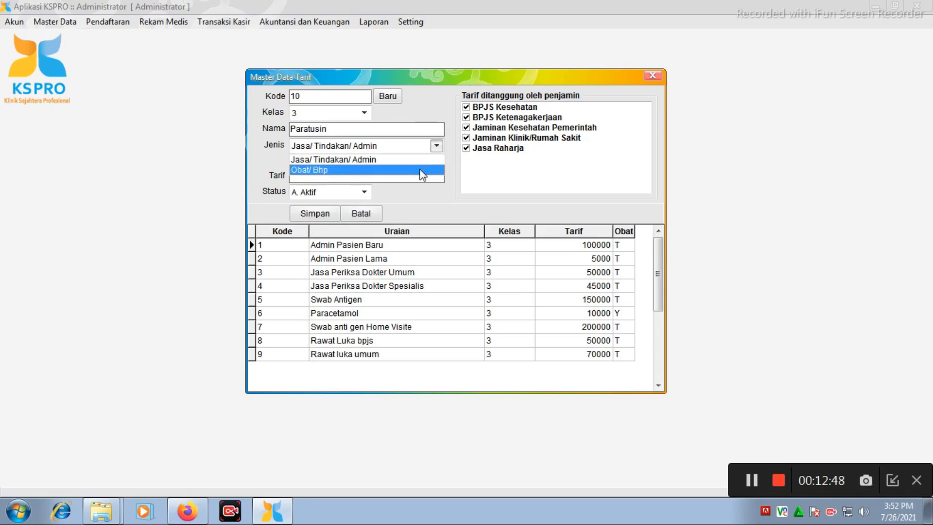
click(419, 170)
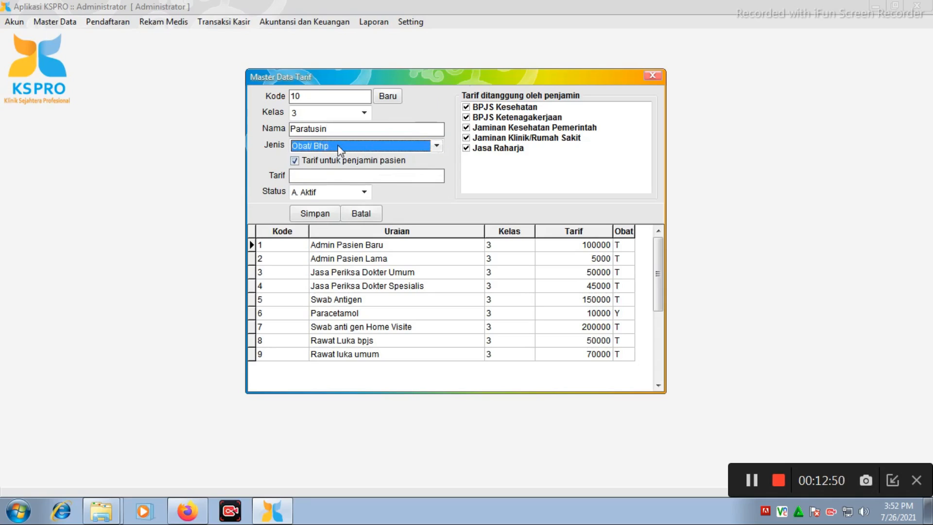
Extend the new medicine's name to Paratusin 10ml and set its tariff to 1000.
click(348, 177)
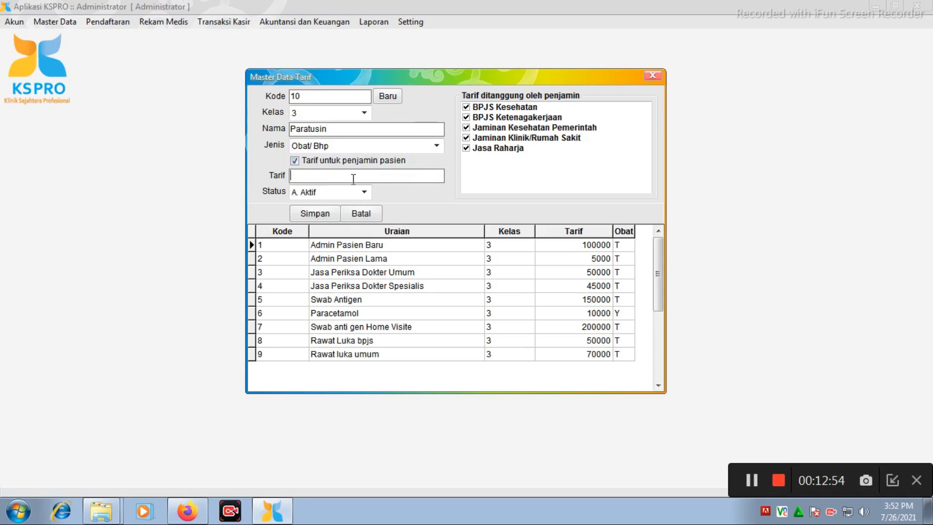
click(371, 130)
text(10ml)
click(325, 176)
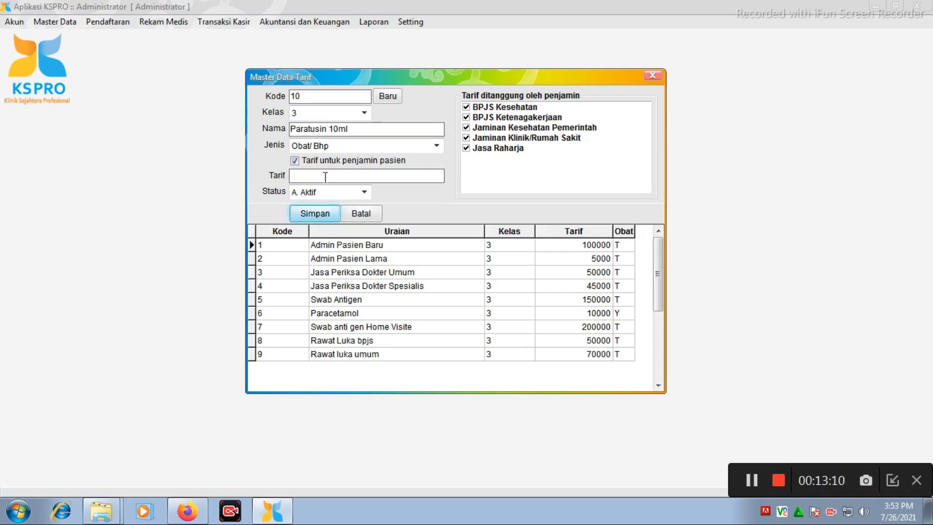
text(1000)
Exclude all five insurers from covering the Paratusin 10ml tariff, save the record and close the tariff form.
click(466, 107)
click(466, 117)
click(466, 127)
click(466, 138)
click(466, 148)
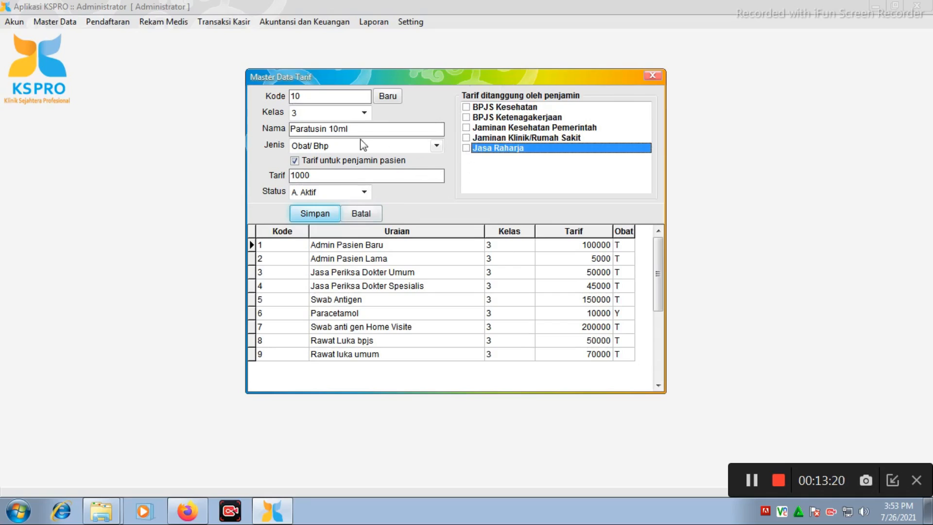
click(309, 216)
click(441, 286)
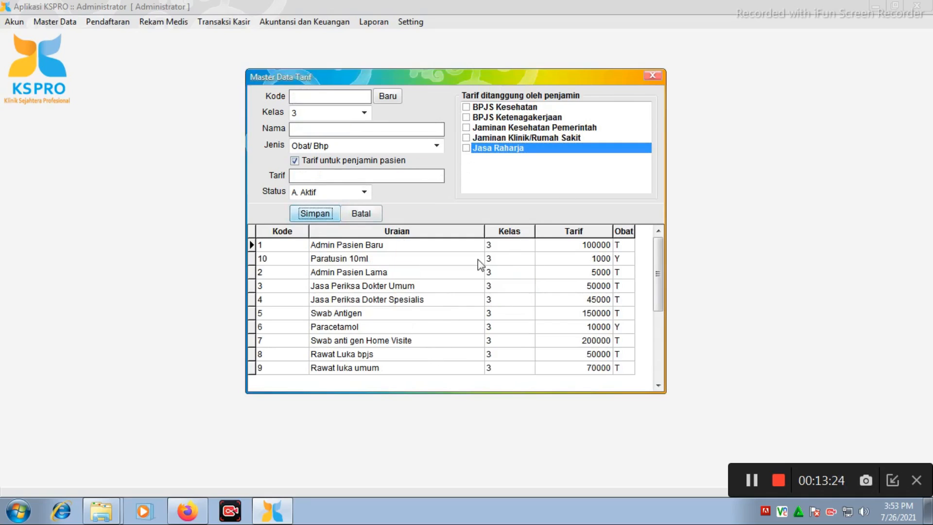
click(652, 73)
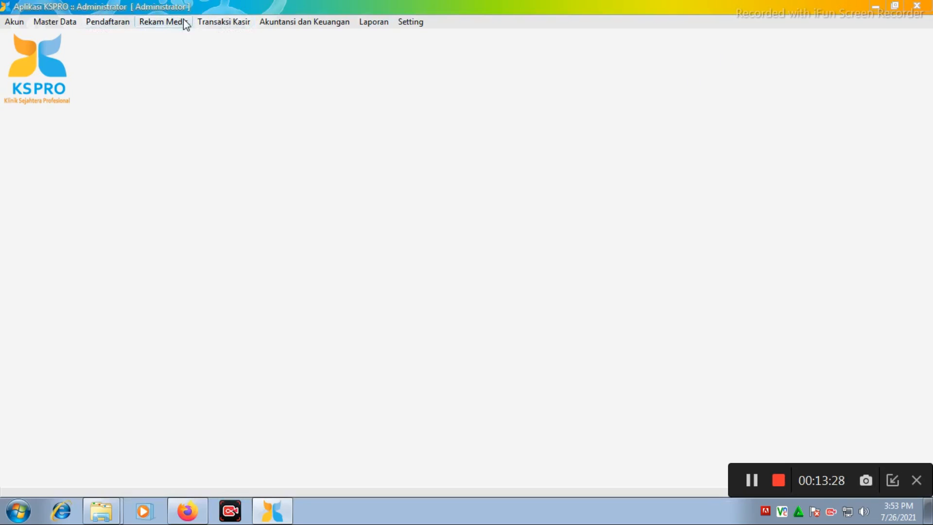
Open the first patient's bill in the cashier form and try to add a charge to it.
click(223, 21)
click(238, 37)
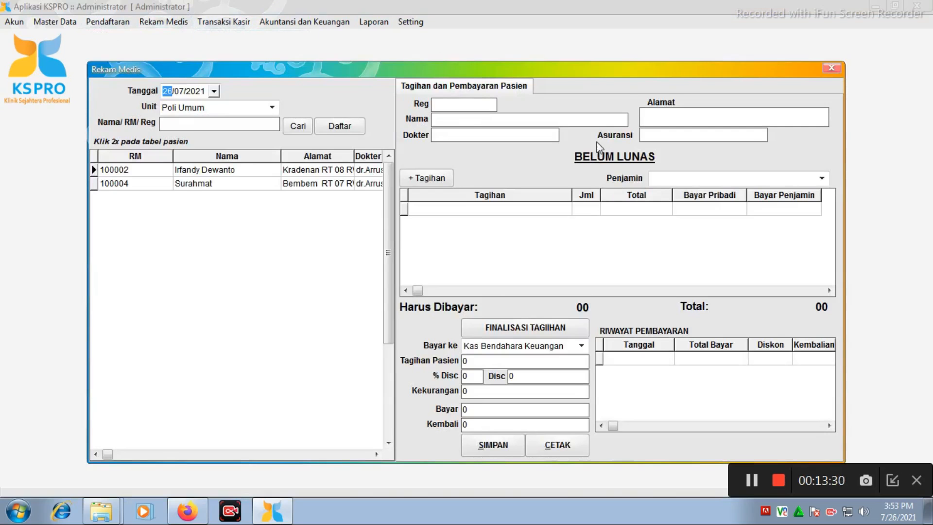
double_click(311, 170)
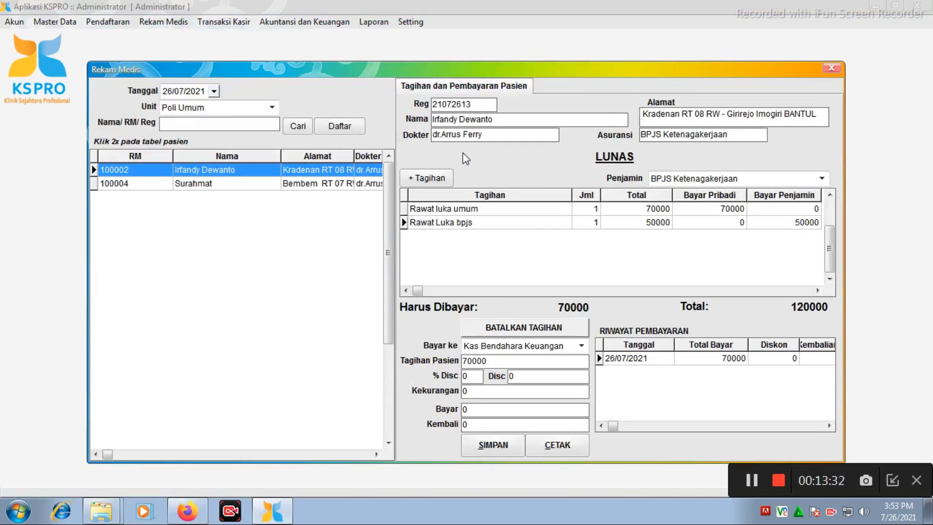
click(427, 180)
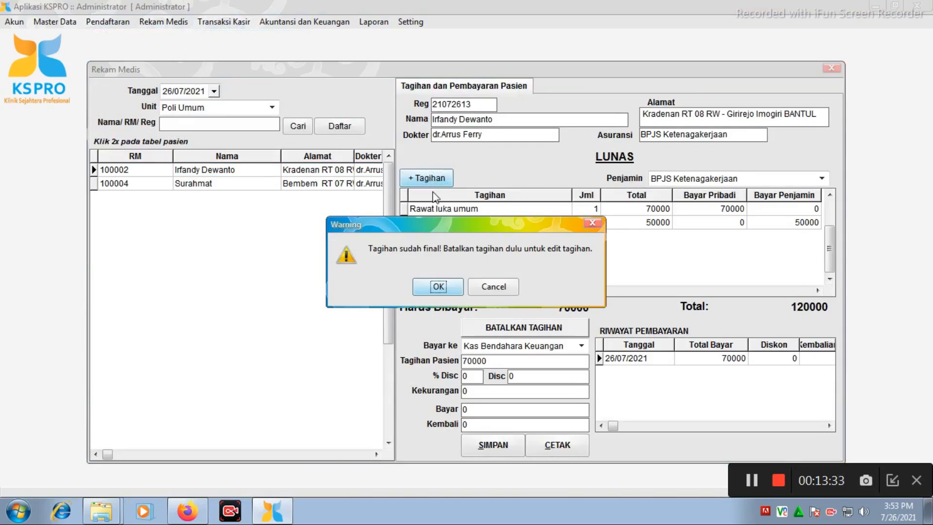
click(493, 287)
Delete the recorded payment from the patient's payment history and cancel the bill's finalization.
click(661, 358)
right_click(661, 358)
click(694, 368)
click(548, 330)
click(456, 288)
click(447, 290)
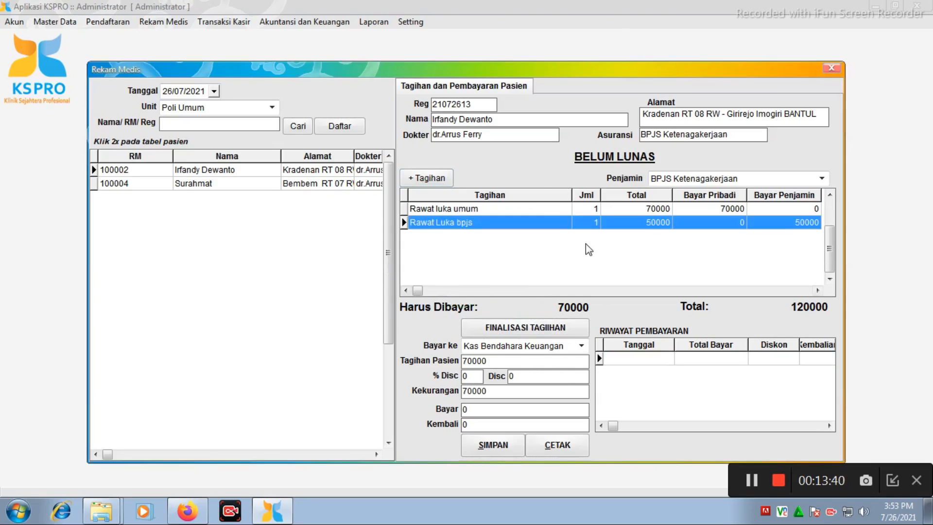
Open the charge entry form for the patient's bill, search for "para" and choose Paratusin 10ml.
click(424, 176)
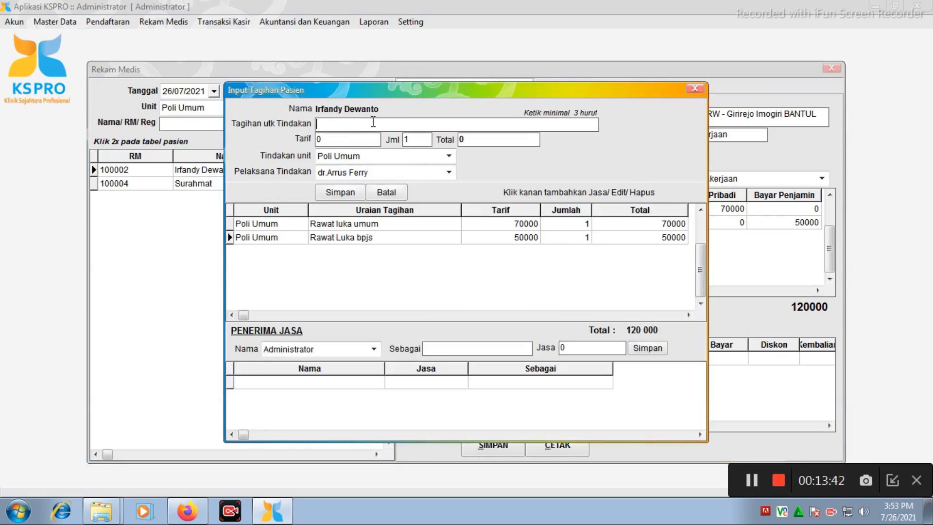
drag(395, 90, 462, 63)
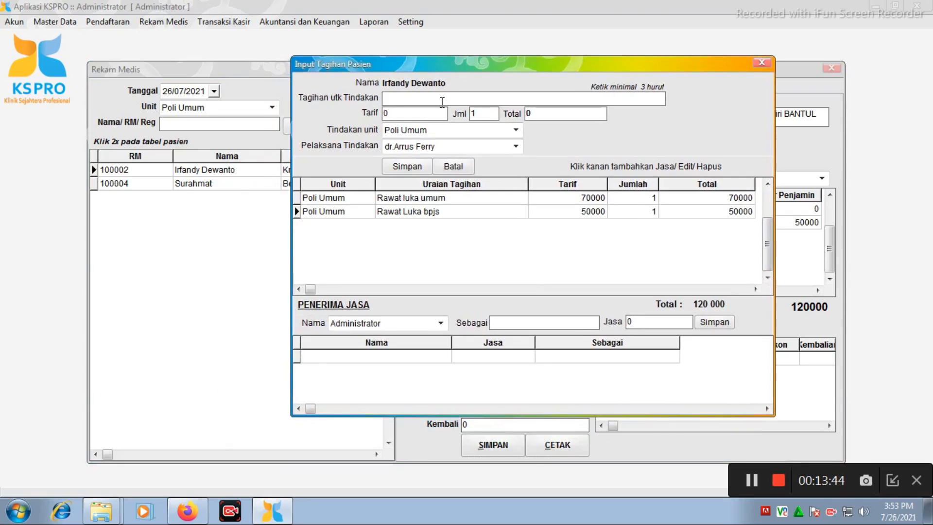
text(para)
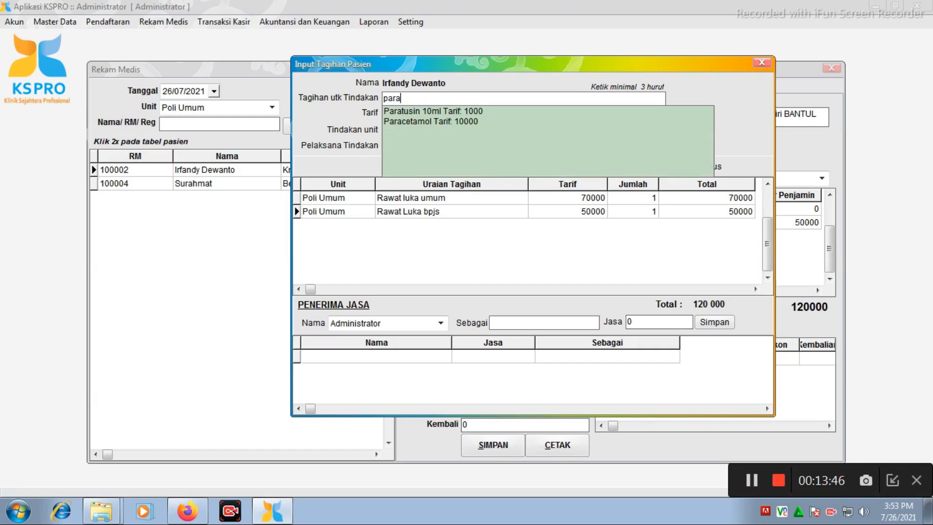
double_click(481, 111)
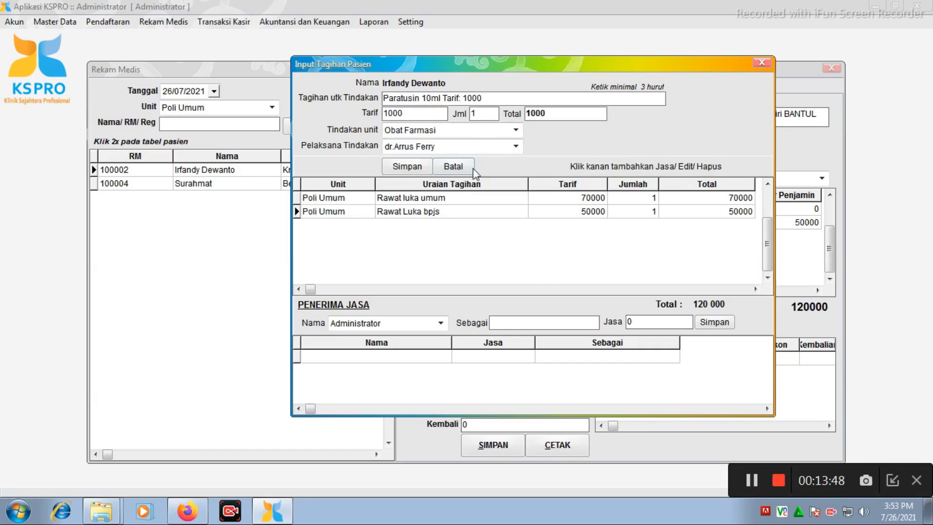
Set the quantity of the Paratusin 10ml charge to 12.
drag(489, 115, 463, 119)
text(5)
key(BackSpace)
text(15)
text(12)
key(BackSpace)
key(BackSpace)
key(BackSpace)
text(12)
key(Return)
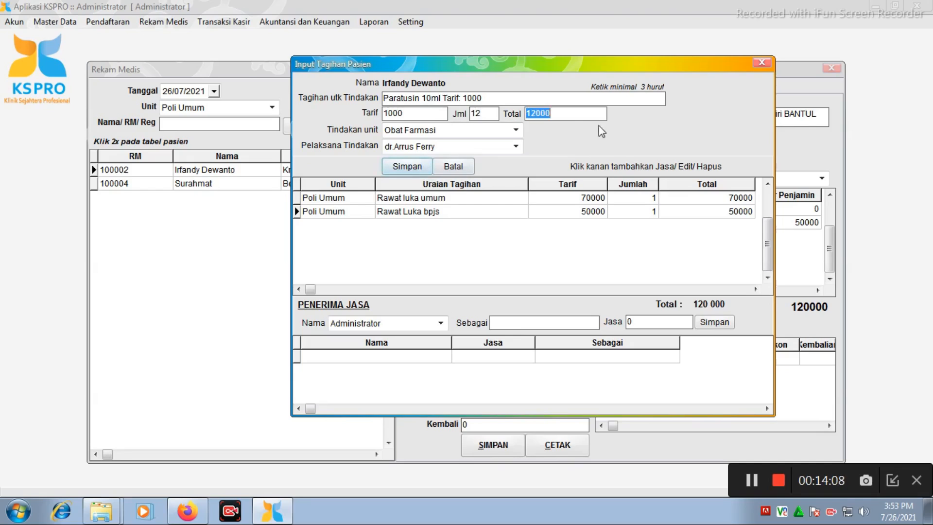
click(574, 118)
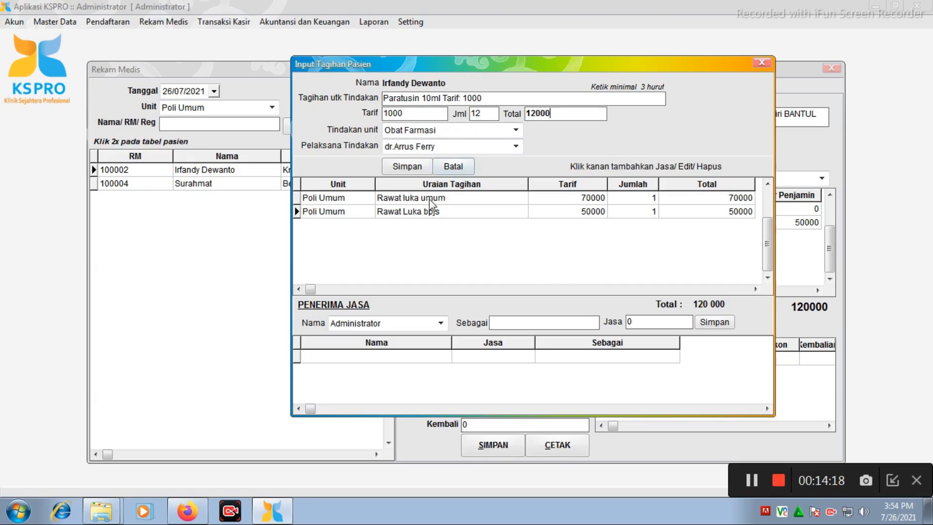
Save the Paratusin 10ml charge under the Obat Farmasi unit and close the charge entry form.
drag(343, 68, 418, 133)
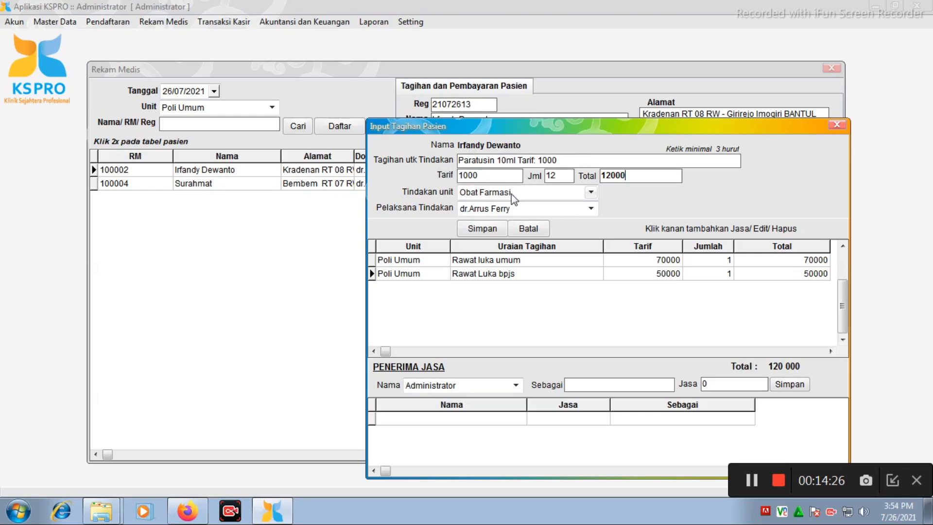
click(481, 228)
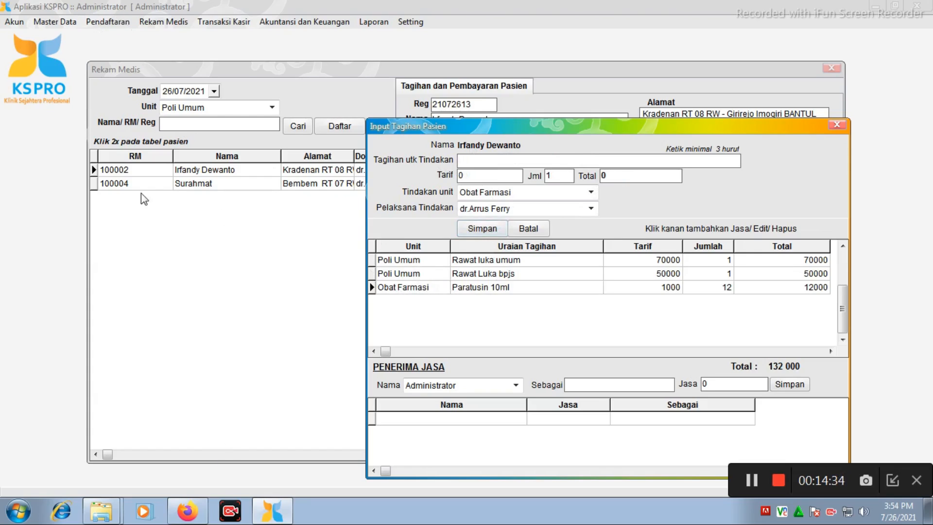
drag(595, 126, 469, 52)
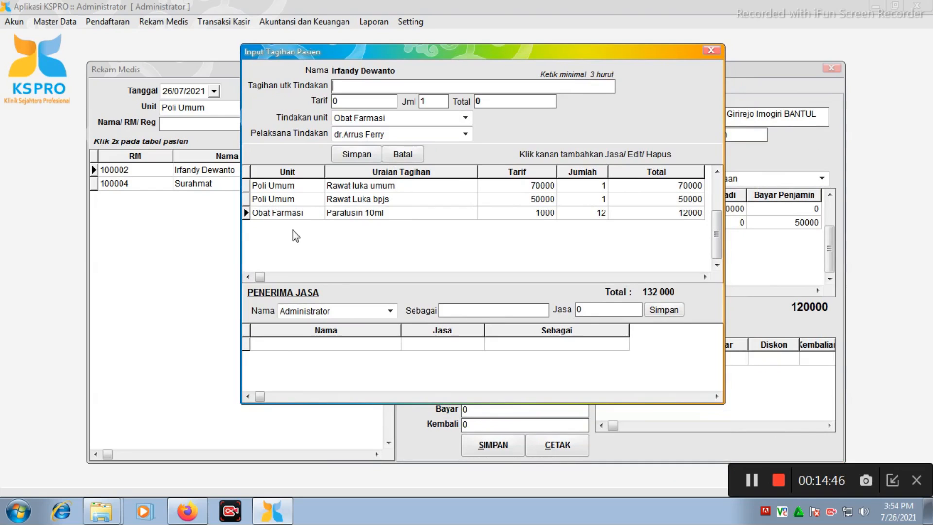
click(322, 215)
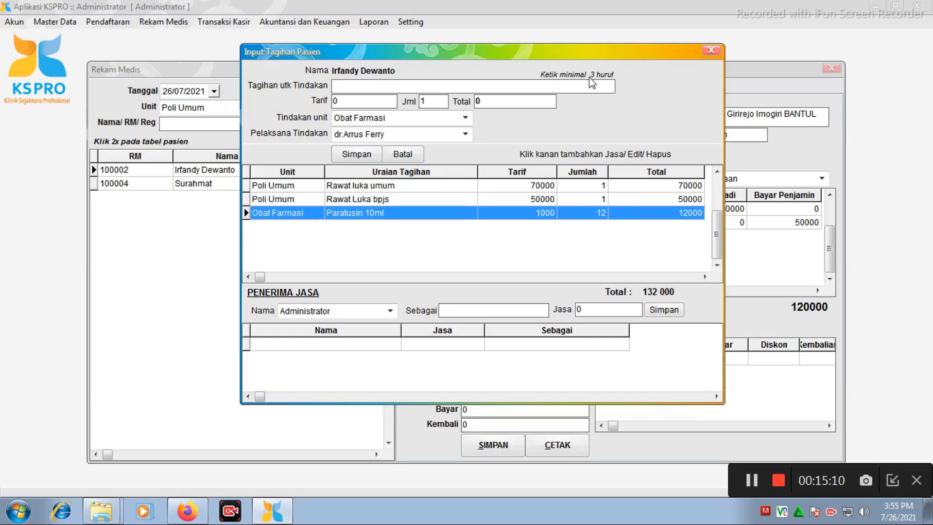
click(705, 52)
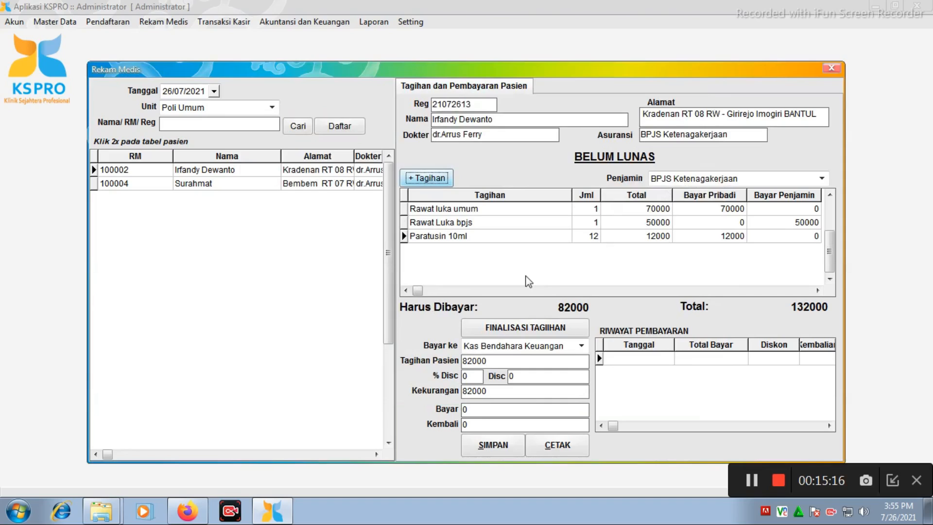